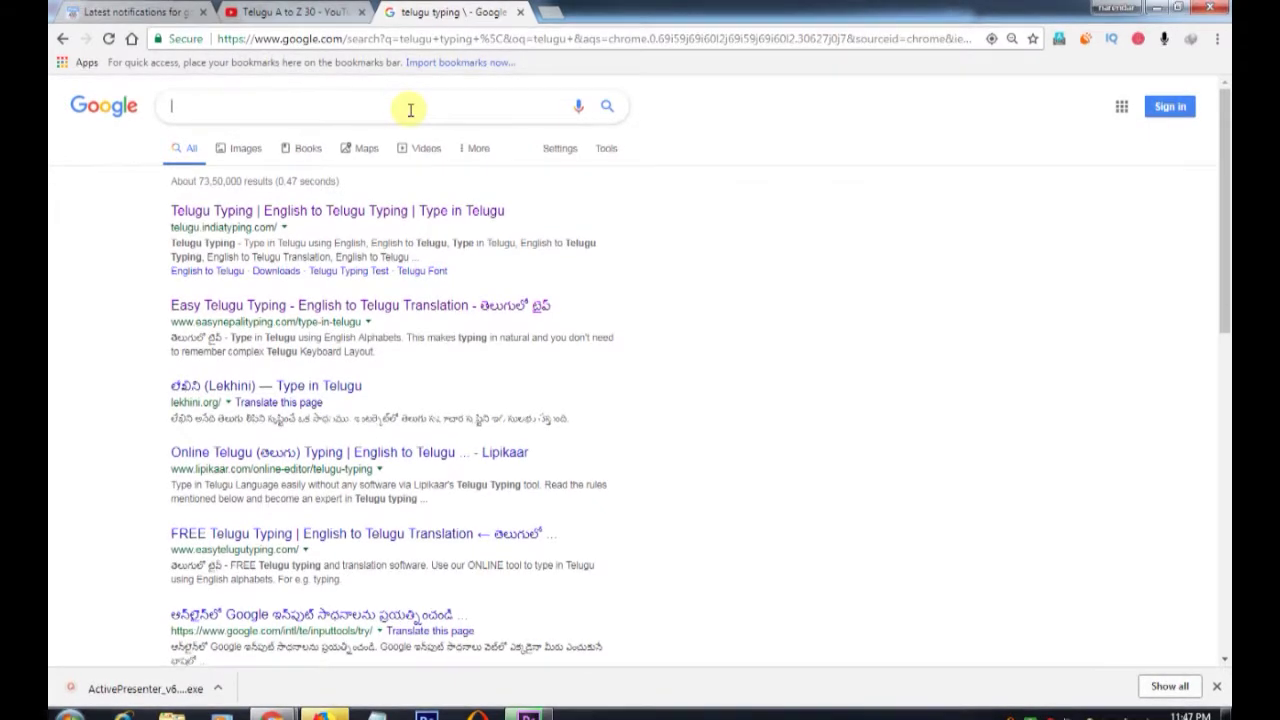
# Step: Type a Google search for Google Input Tools all-languages offline downloads, fixing a typo
pyautogui.write('google inputu tools off')
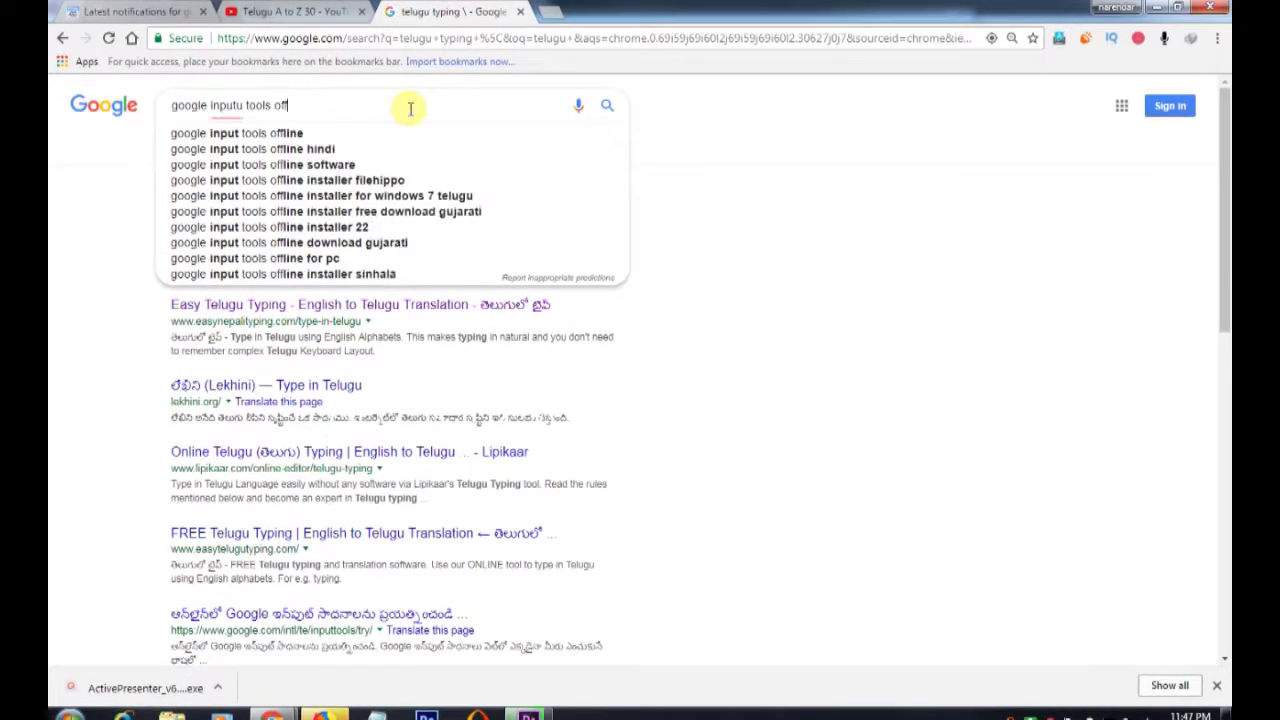
pyautogui.press('BackSpace')
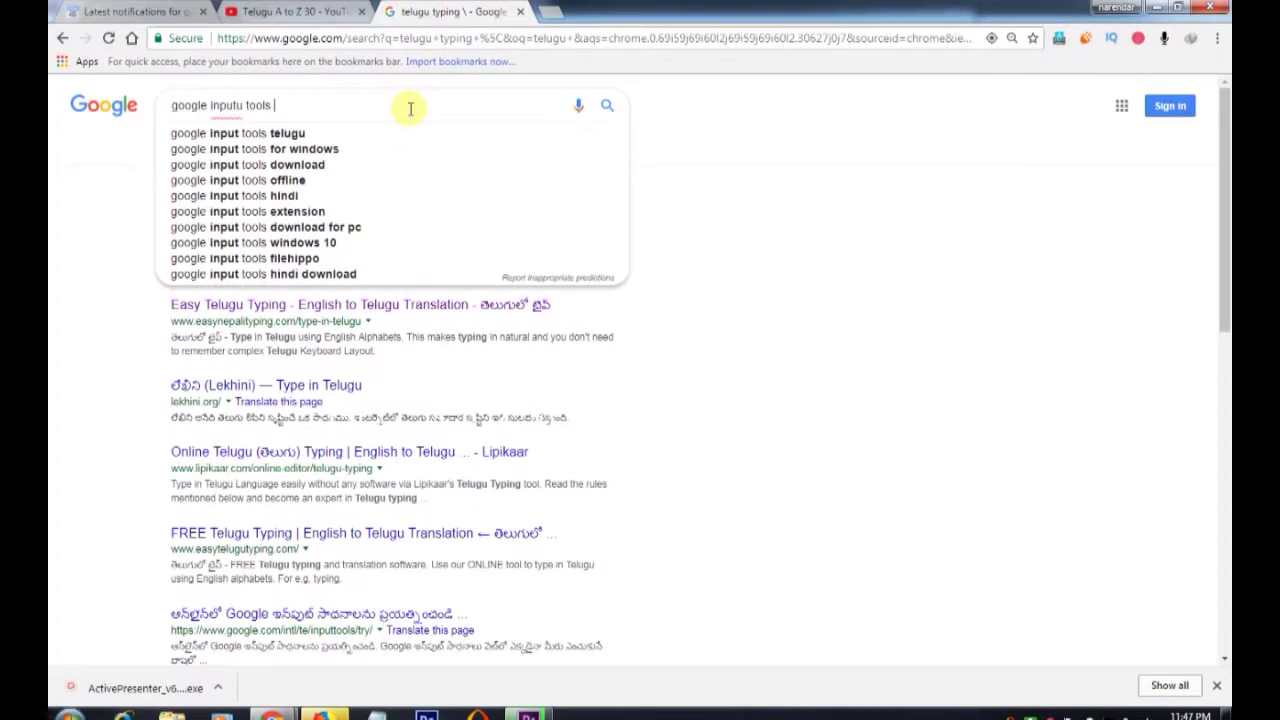
pyautogui.write('ll lan')
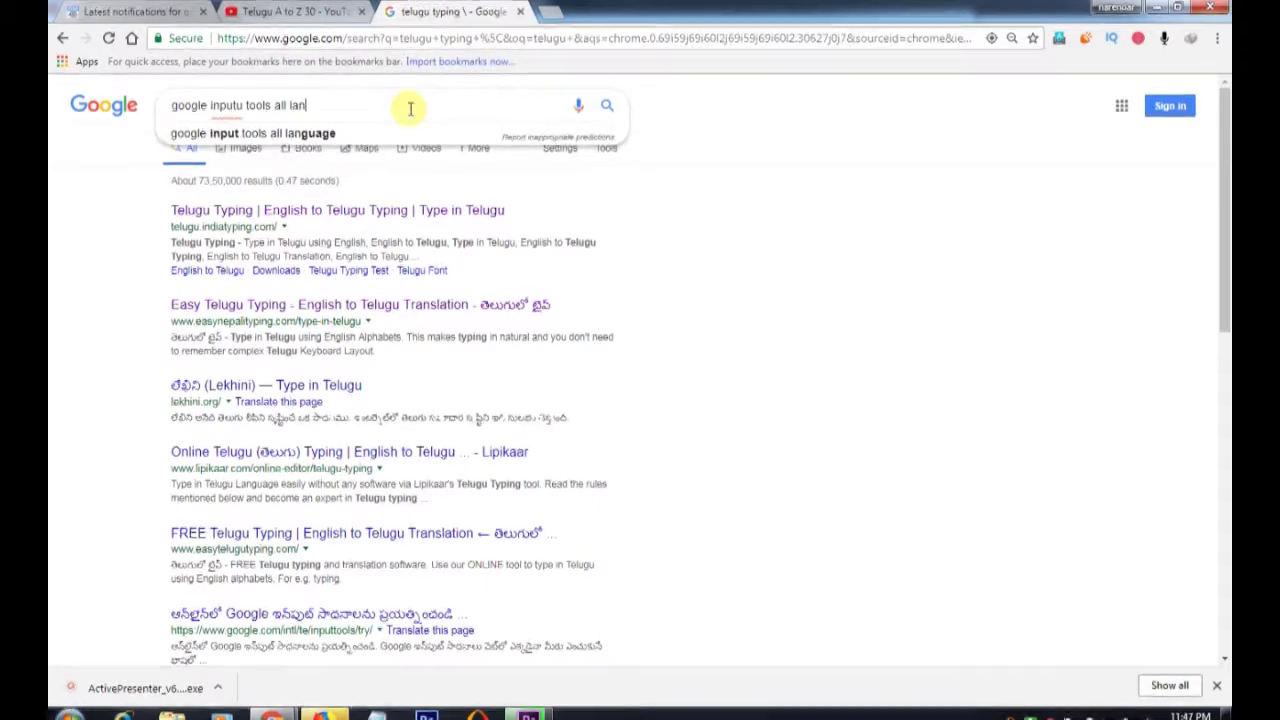
pyautogui.write('guages download')
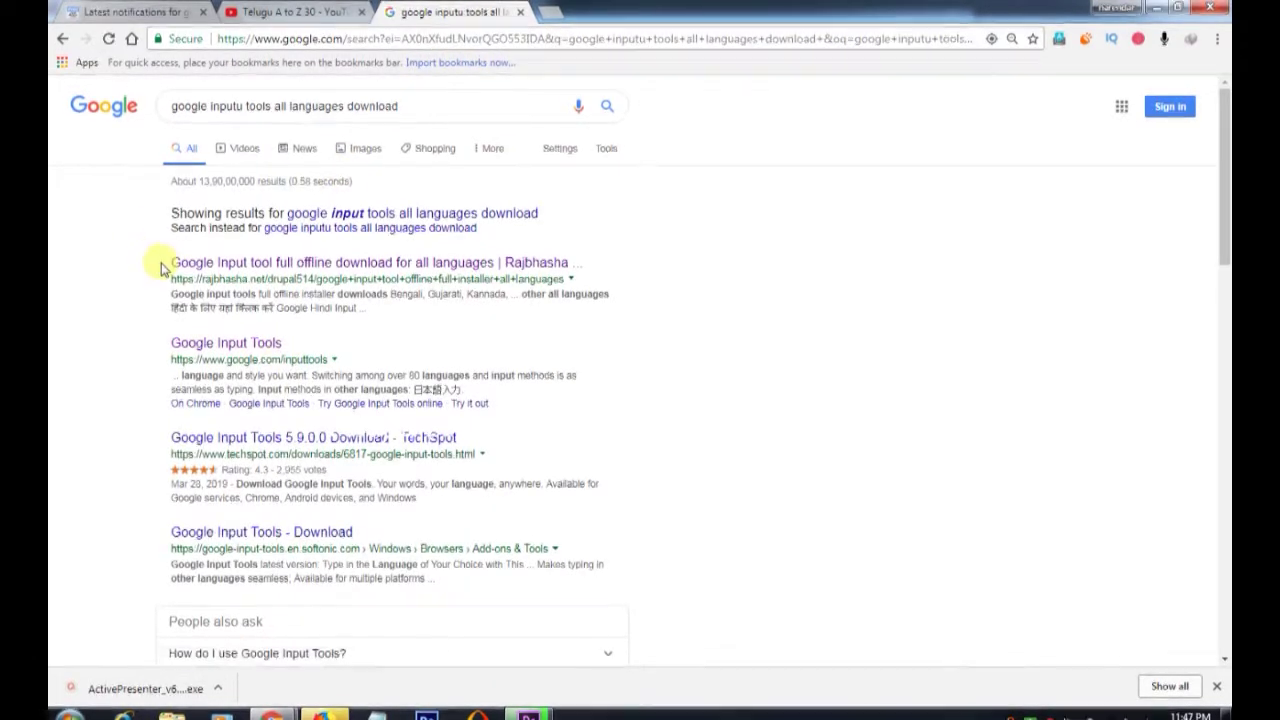
# Step: Open the Rajbhasha result and follow its Telugu installer link, GoogleInputToolsTelugu.exe
pyautogui.click(348, 268)
pyautogui.scroll(-3, 477, 266)
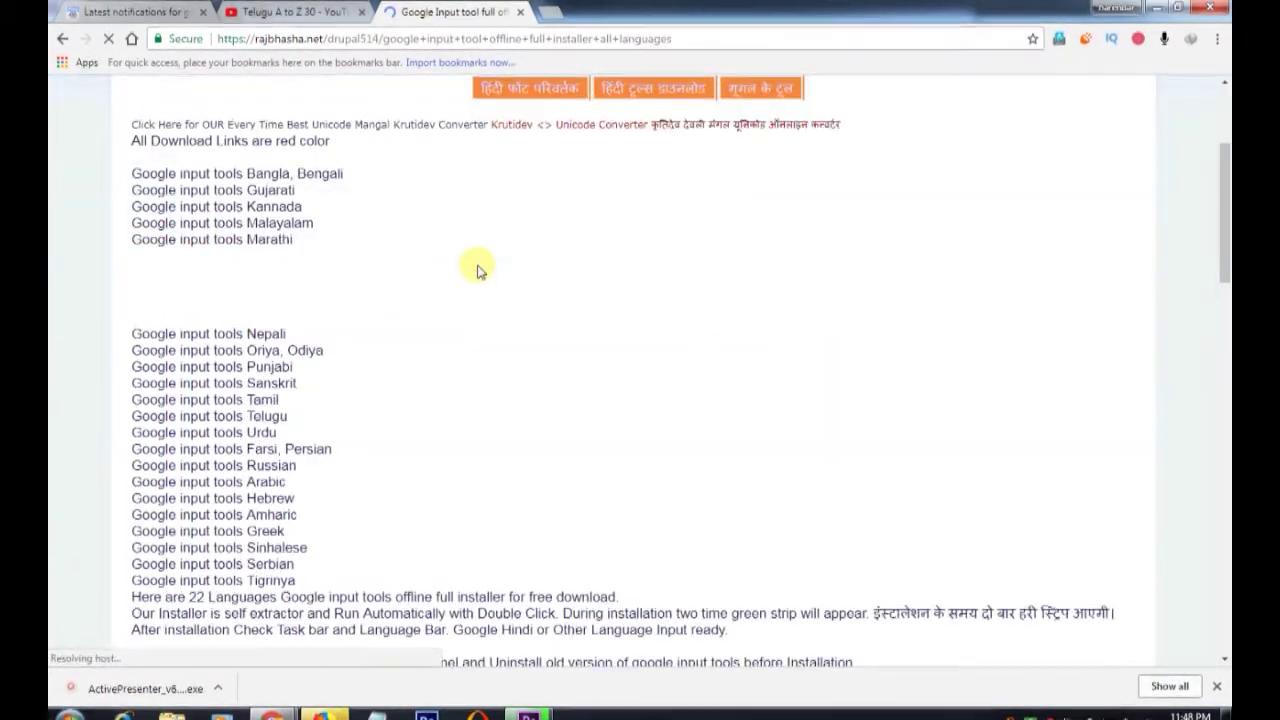
pyautogui.scroll(3, 329, 446)
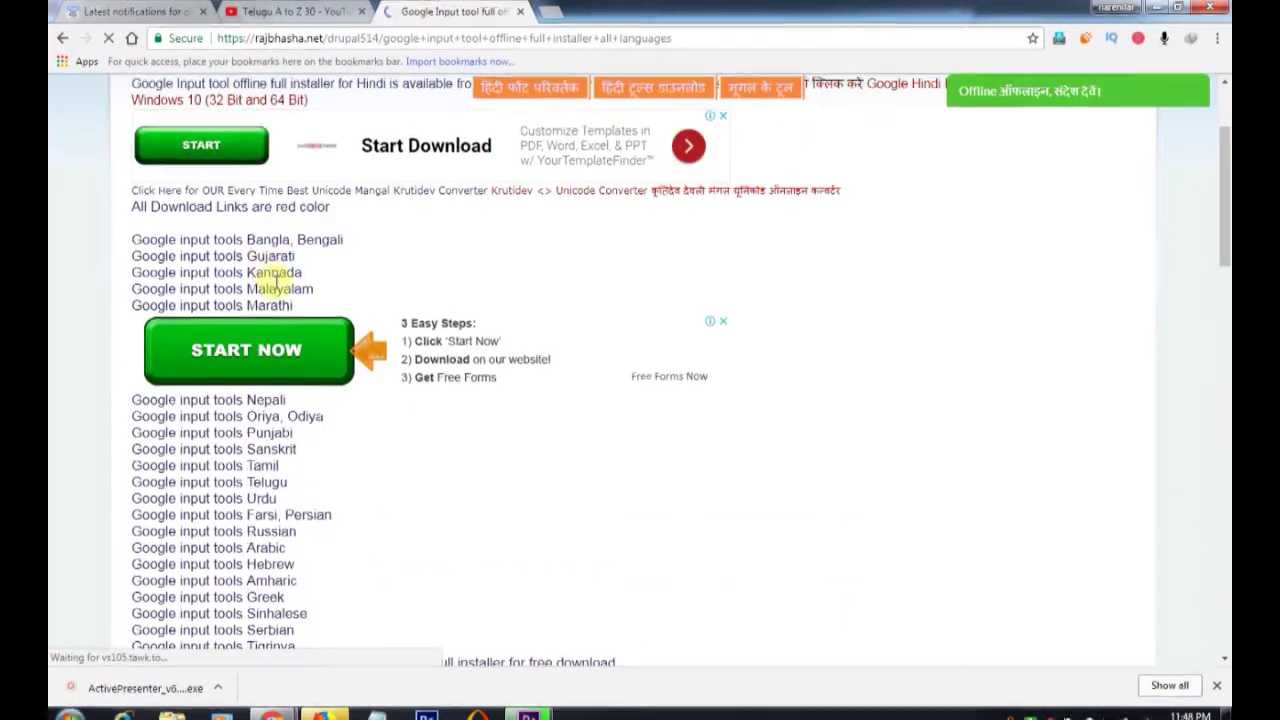
pyautogui.scroll(-1, 270, 310)
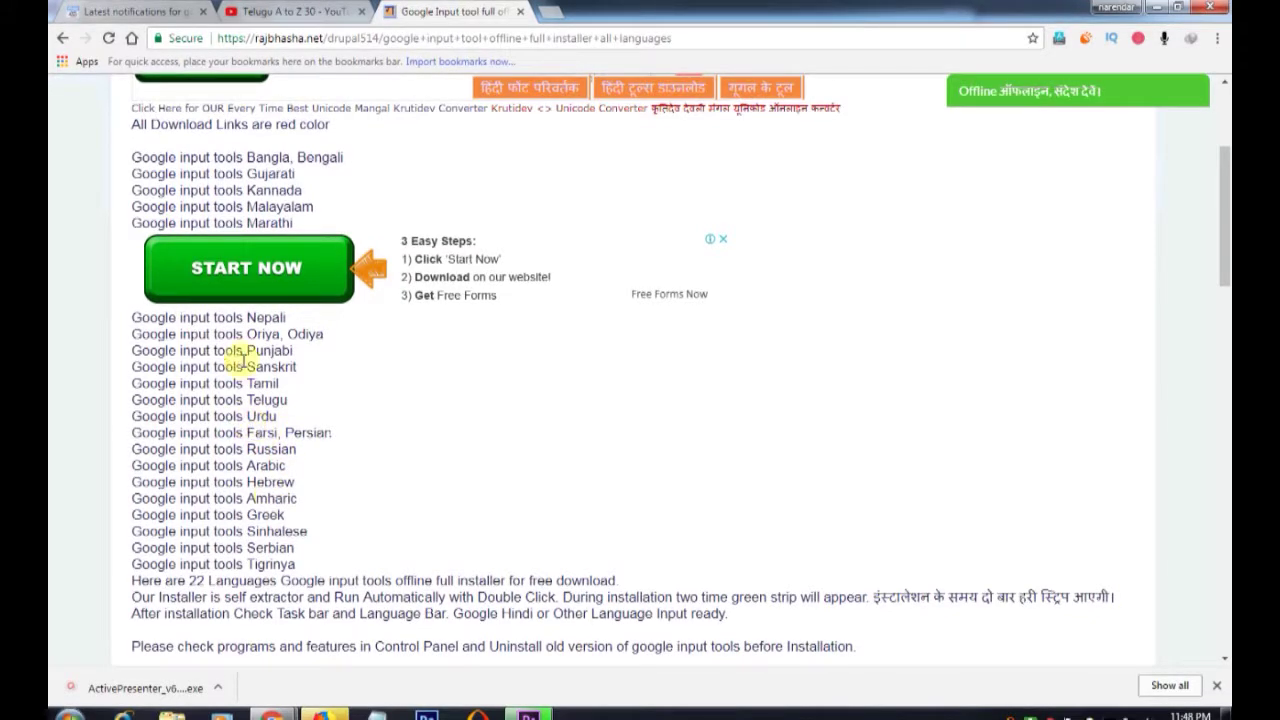
pyautogui.scroll(-8, 268, 400)
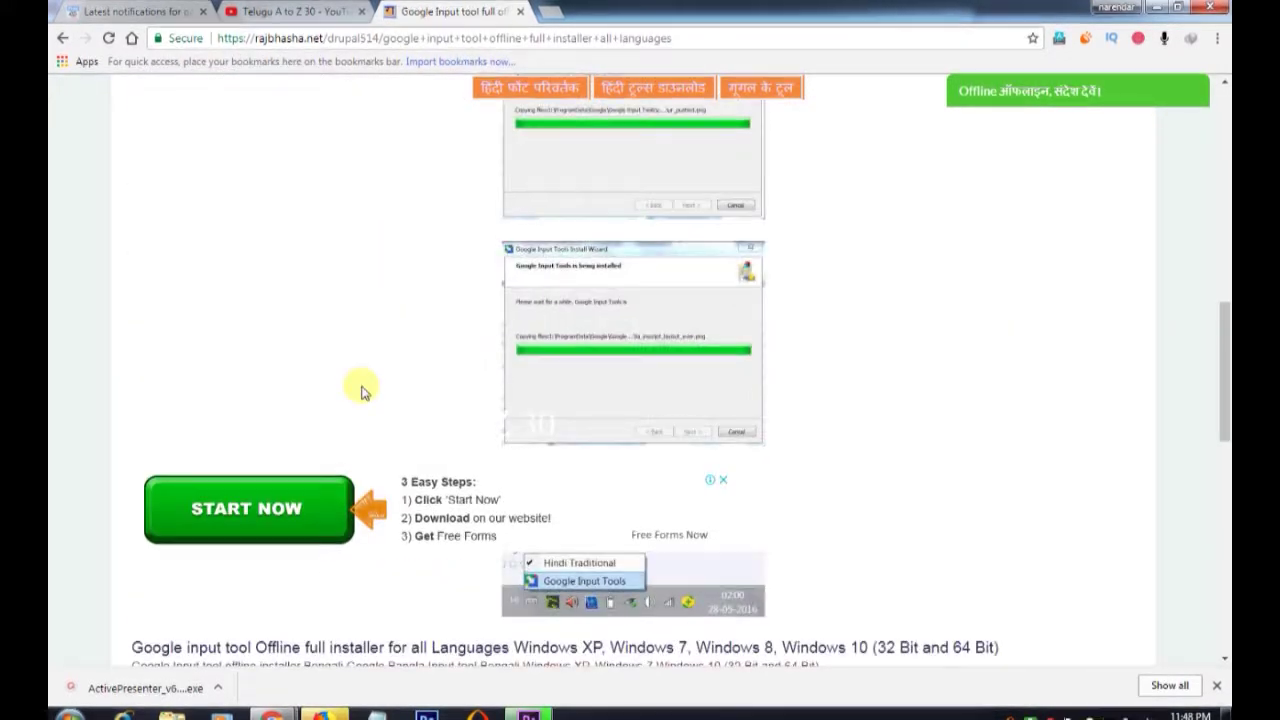
pyautogui.scroll(-8, 363, 390)
pyautogui.scroll(1, 371, 400)
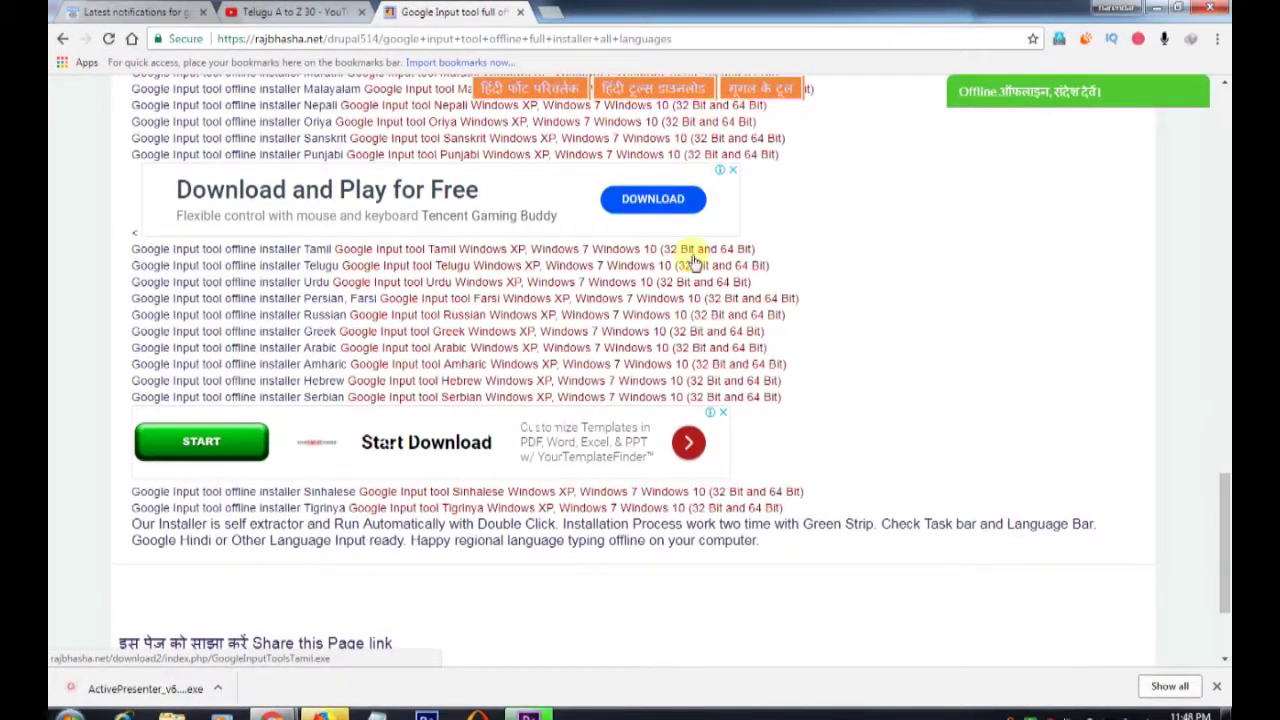
pyautogui.click(573, 270)
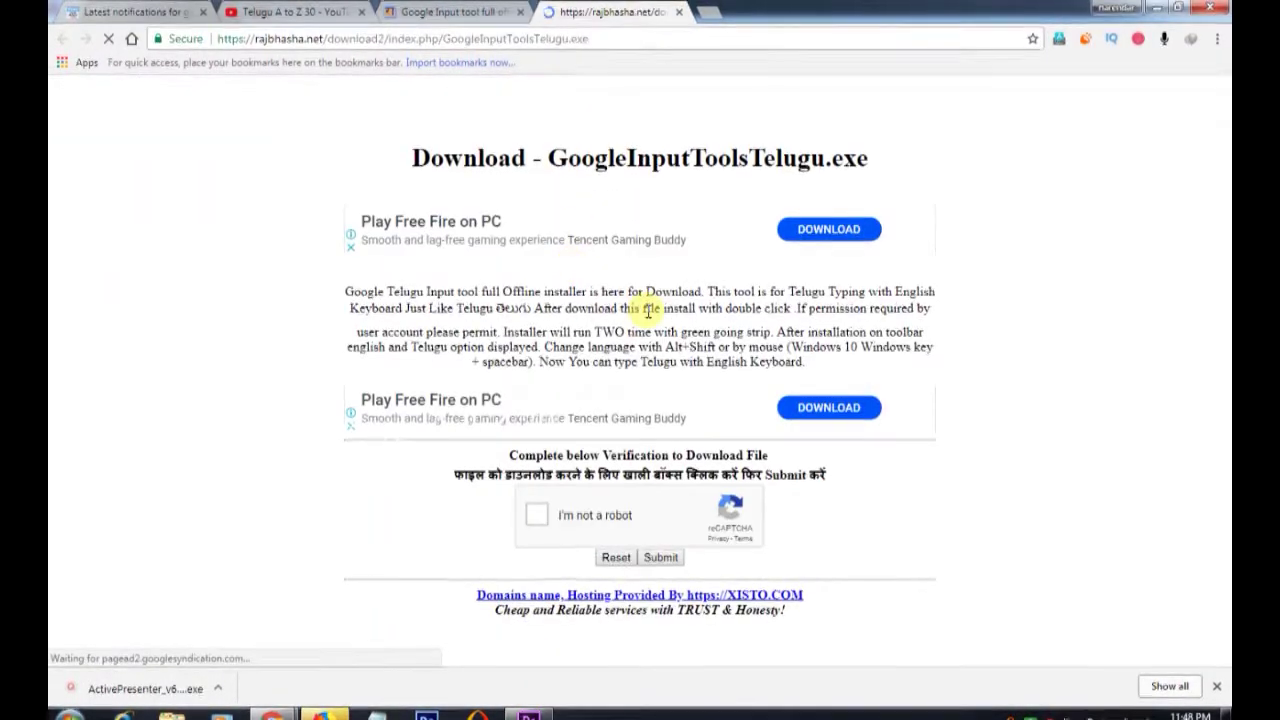
# Step: Start the I'm not a robot check and mark the first grid's traffic-light tiles
pyautogui.click(537, 520)
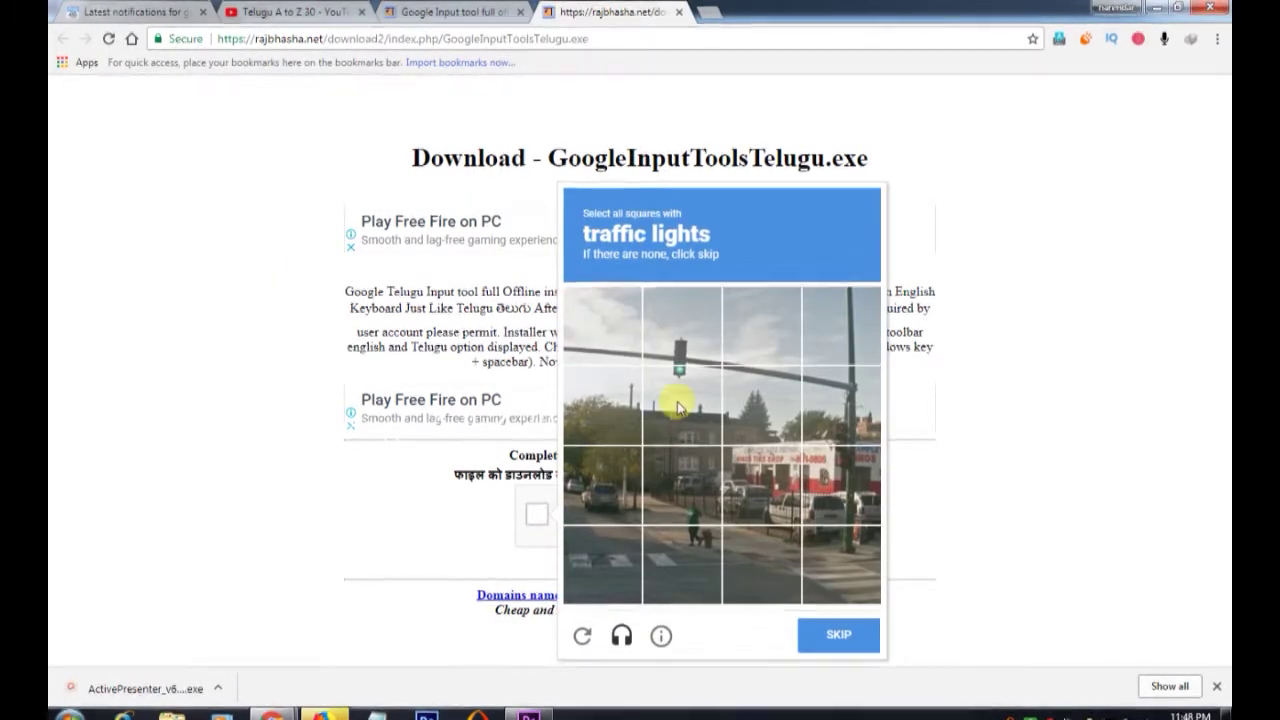
pyautogui.click(681, 404)
pyautogui.click(681, 326)
pyautogui.click(761, 326)
pyautogui.click(761, 404)
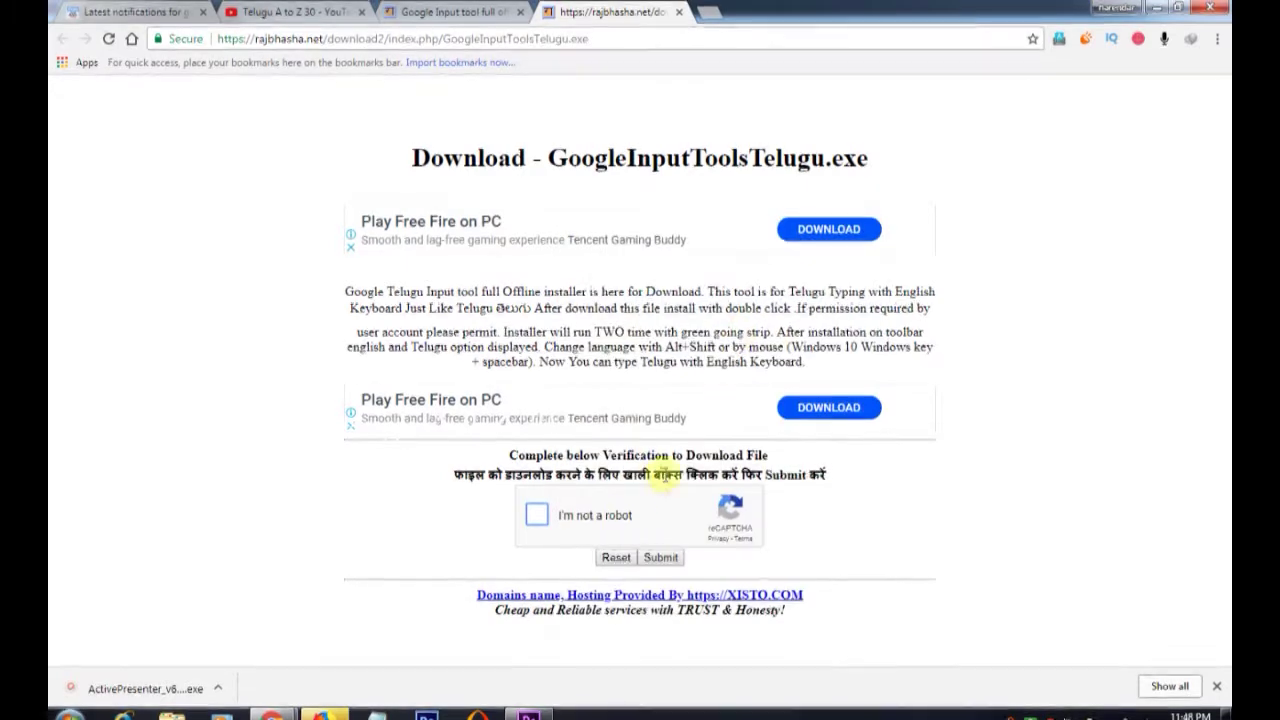
pyautogui.click(537, 515)
pyautogui.click(602, 326)
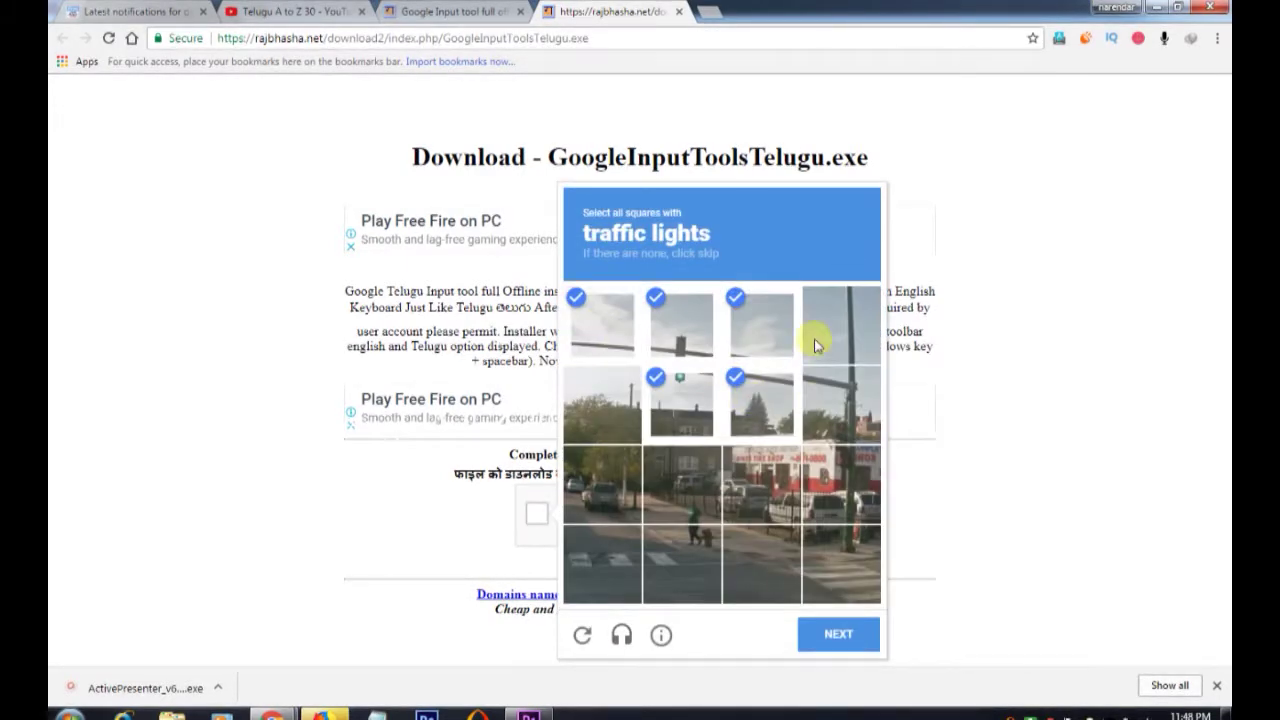
pyautogui.click(841, 326)
pyautogui.click(841, 404)
pyautogui.click(841, 484)
pyautogui.click(838, 634)
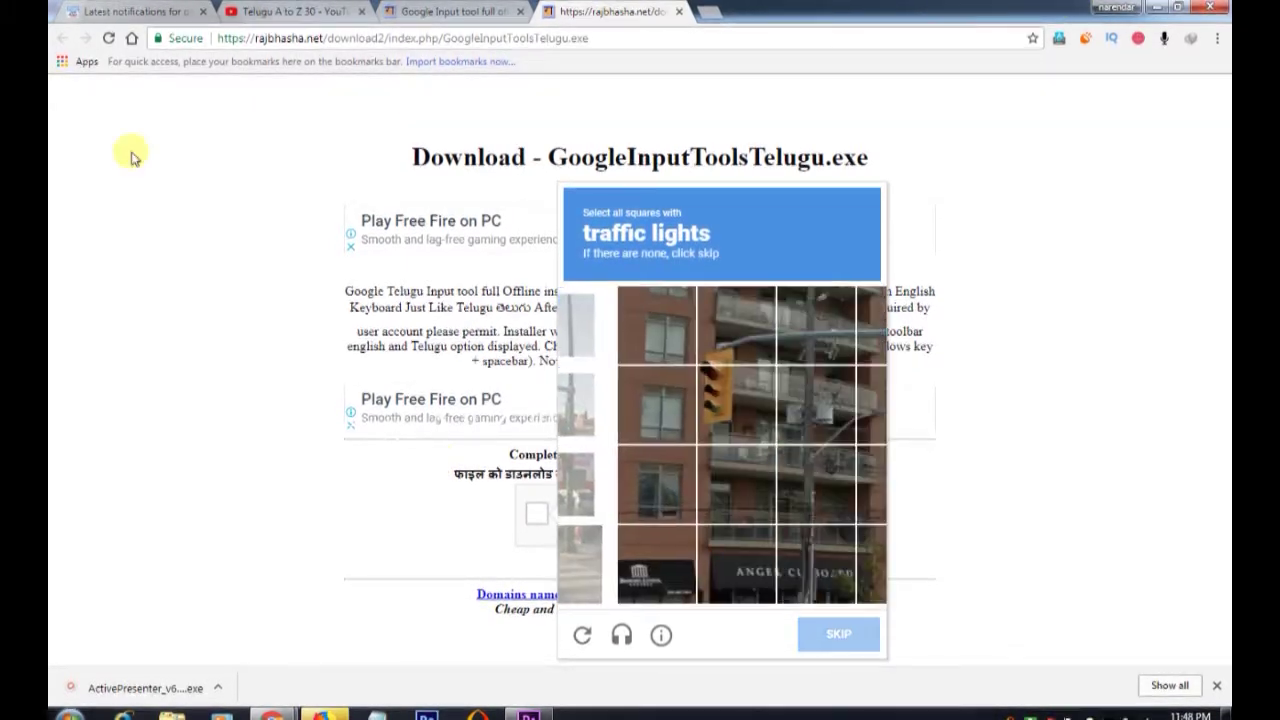
# Step: Mark the traffic-light squares in the next grid and submit them
pyautogui.click(682, 470)
pyautogui.click(682, 404)
pyautogui.click(682, 326)
pyautogui.click(615, 385)
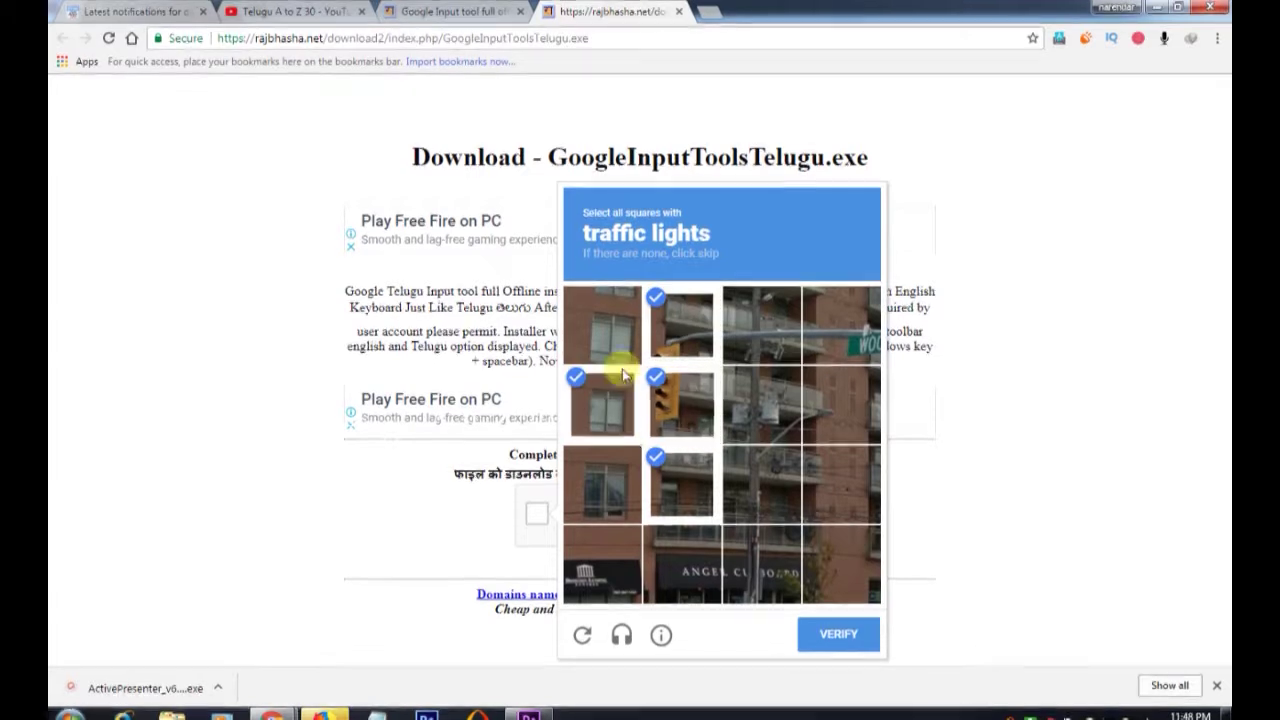
pyautogui.click(602, 326)
pyautogui.click(841, 326)
pyautogui.click(761, 326)
pyautogui.click(825, 632)
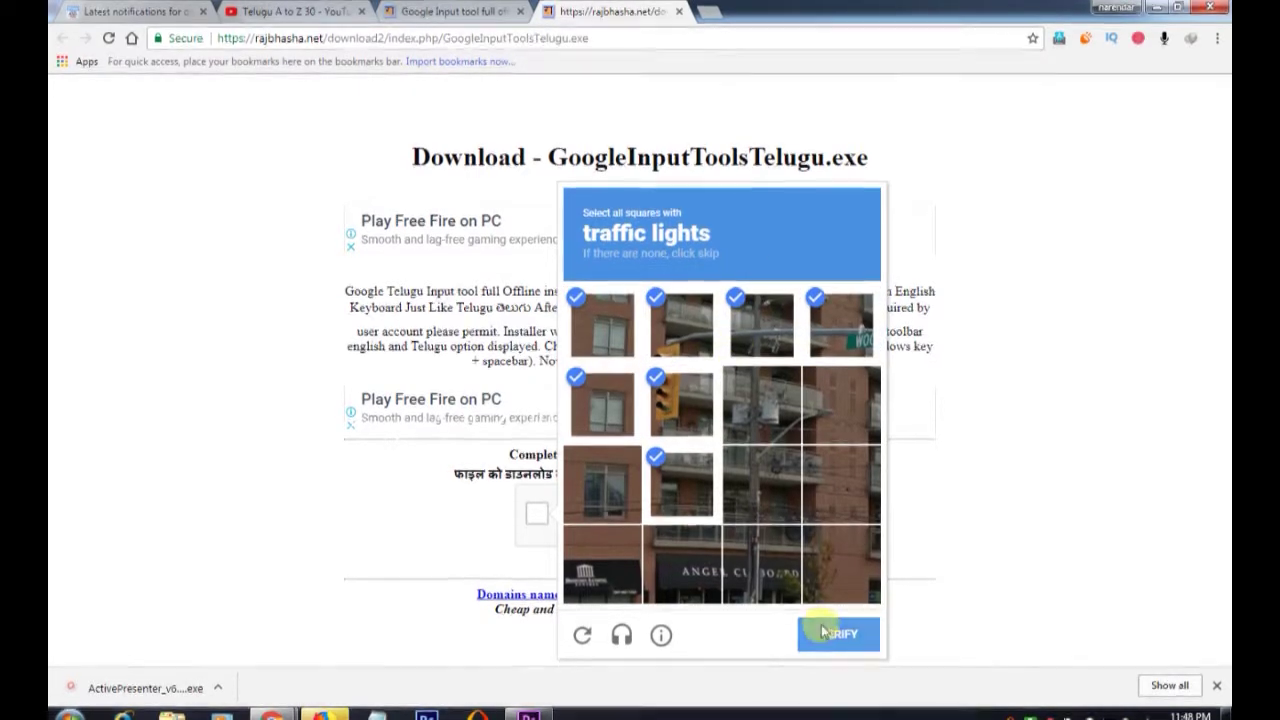
# Step: Answer the crosswalk and car image challenges
pyautogui.click(652, 358)
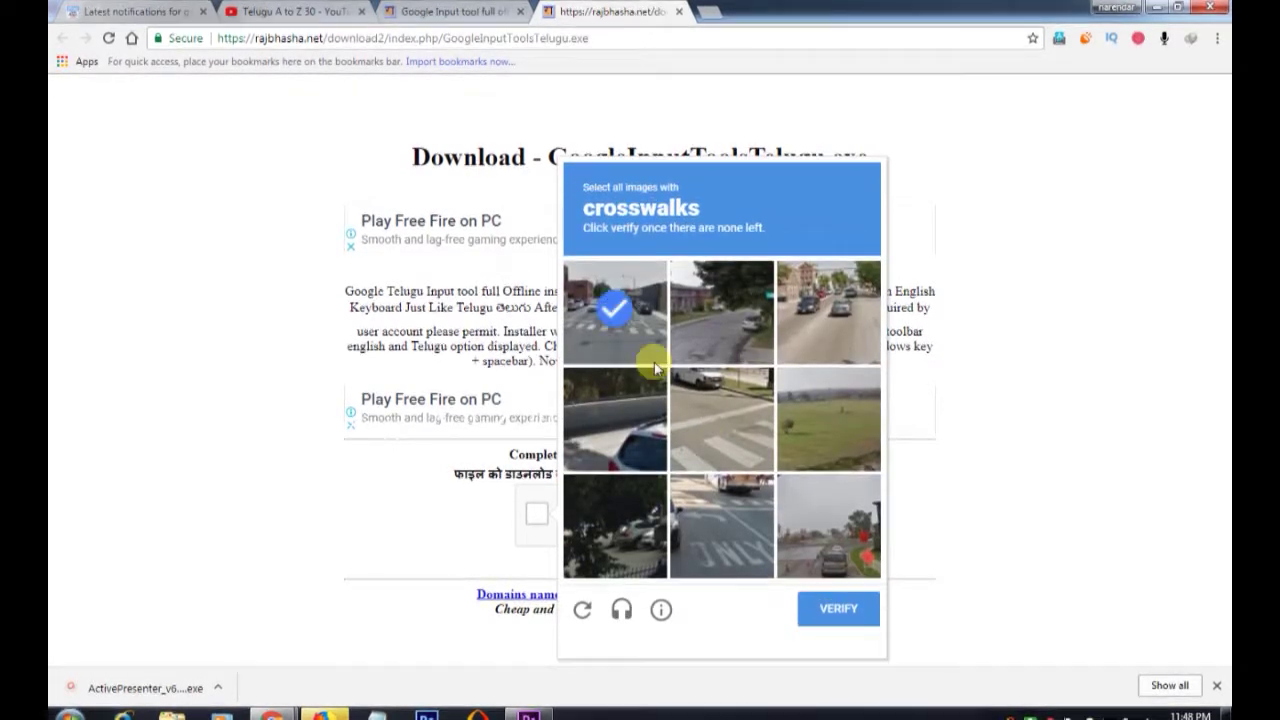
pyautogui.click(720, 444)
pyautogui.click(720, 545)
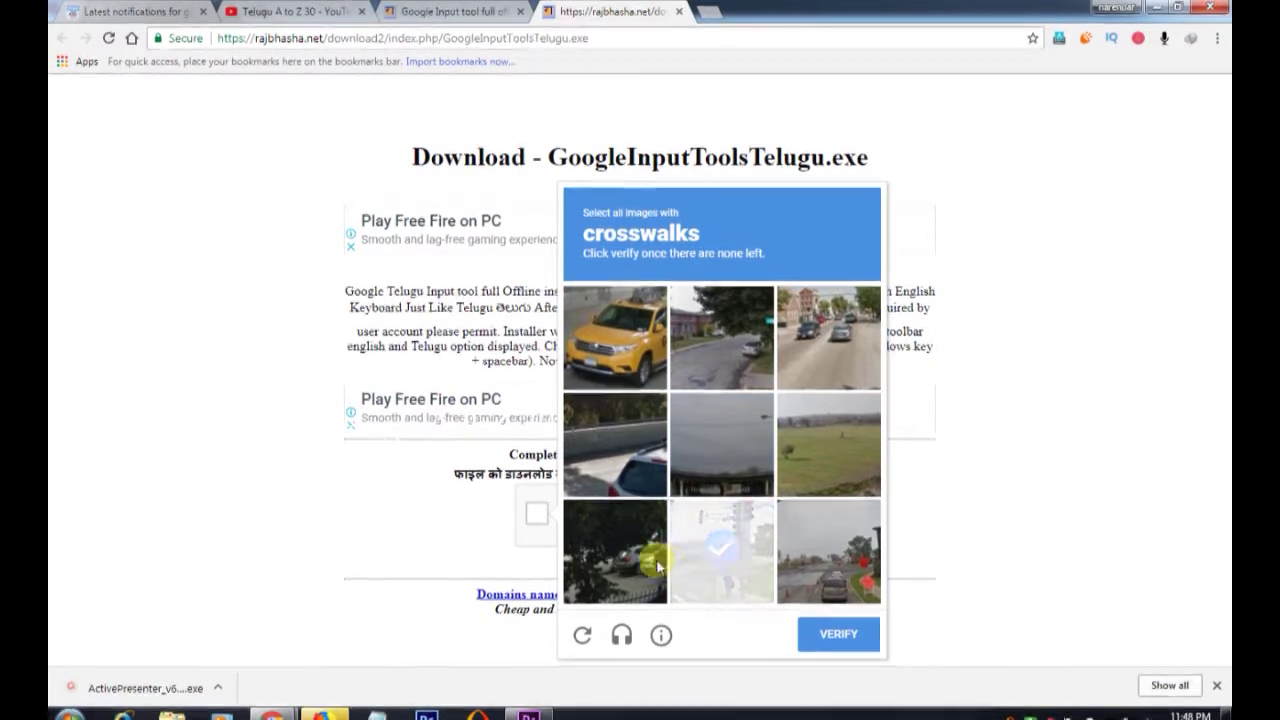
pyautogui.click(840, 634)
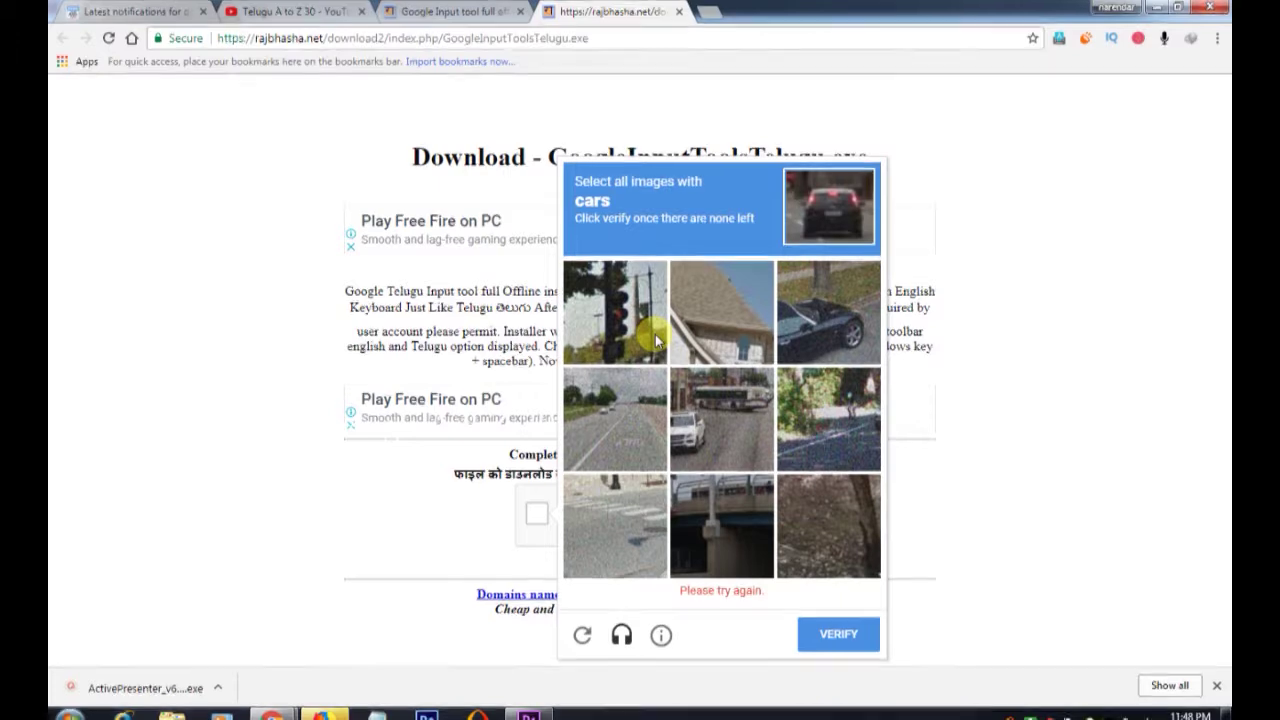
pyautogui.click(827, 314)
pyautogui.click(722, 442)
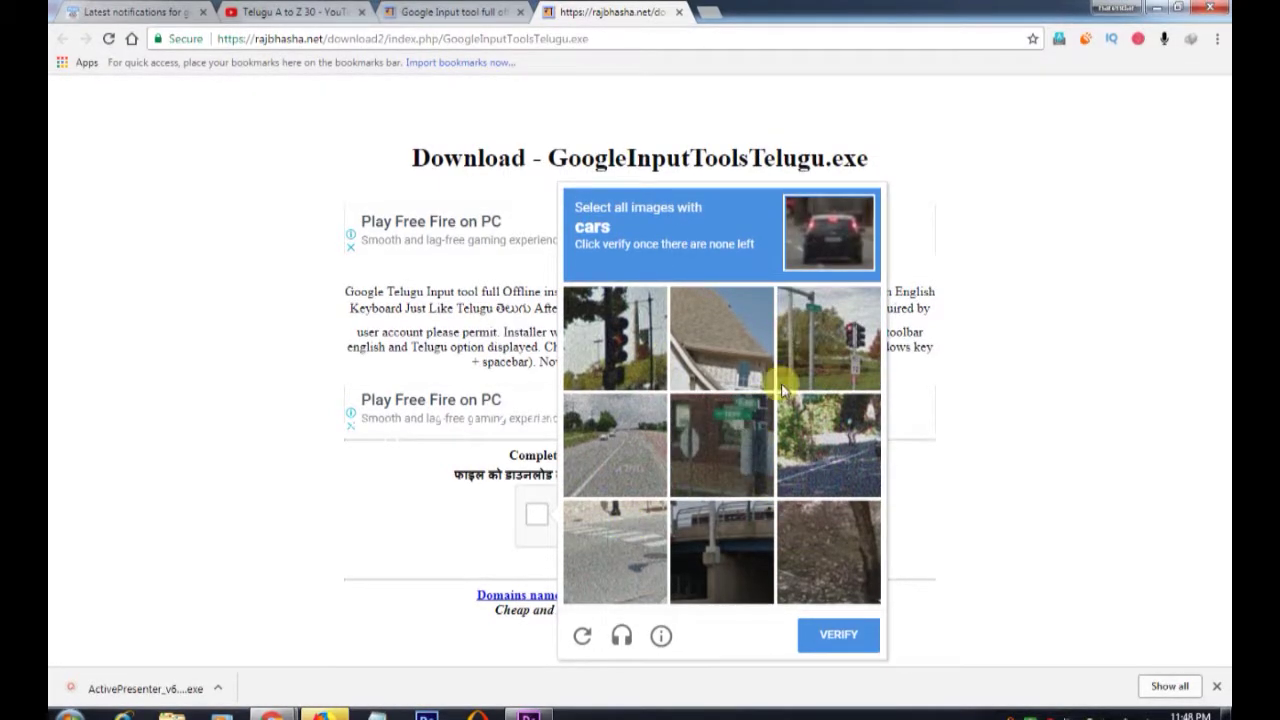
pyautogui.click(810, 632)
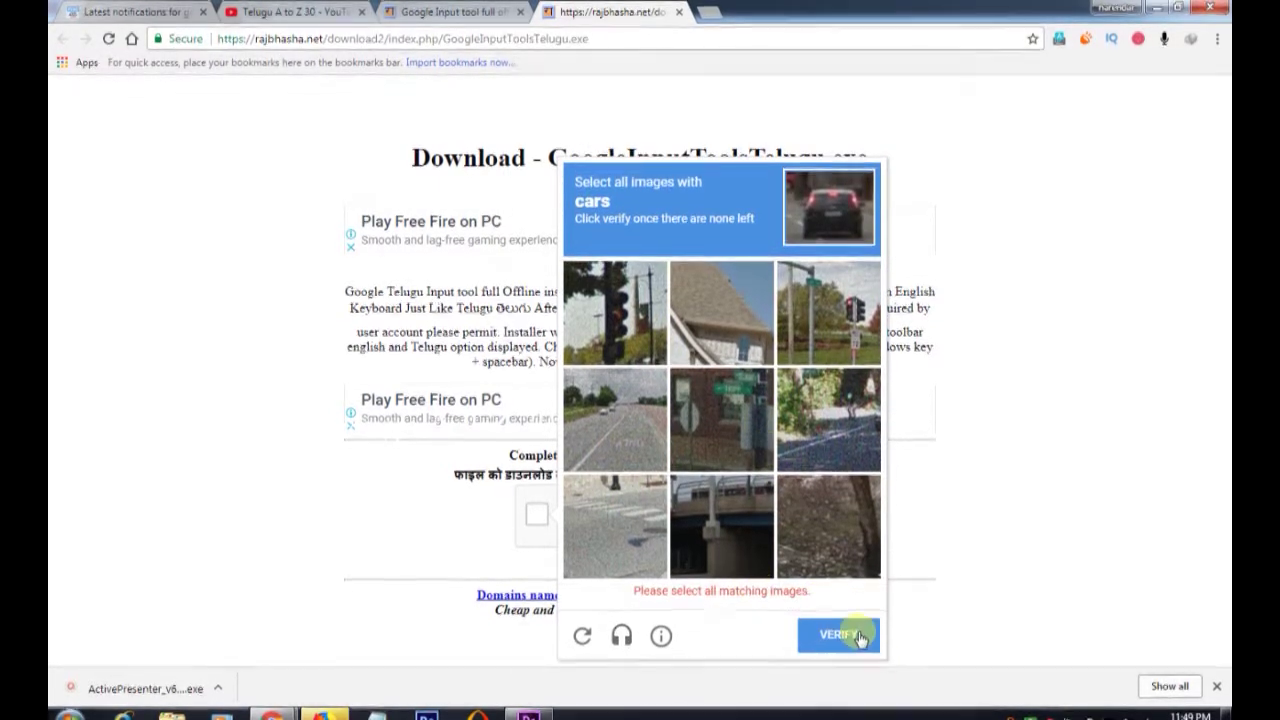
pyautogui.click(746, 509)
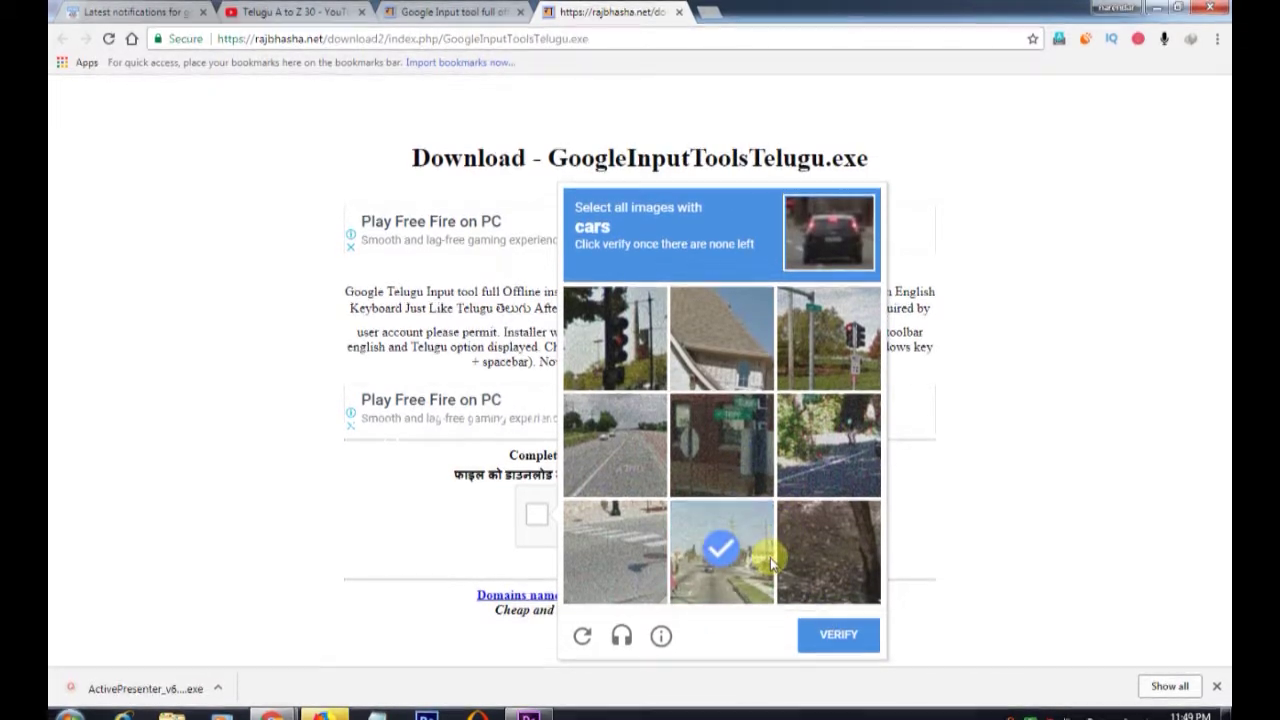
pyautogui.click(838, 638)
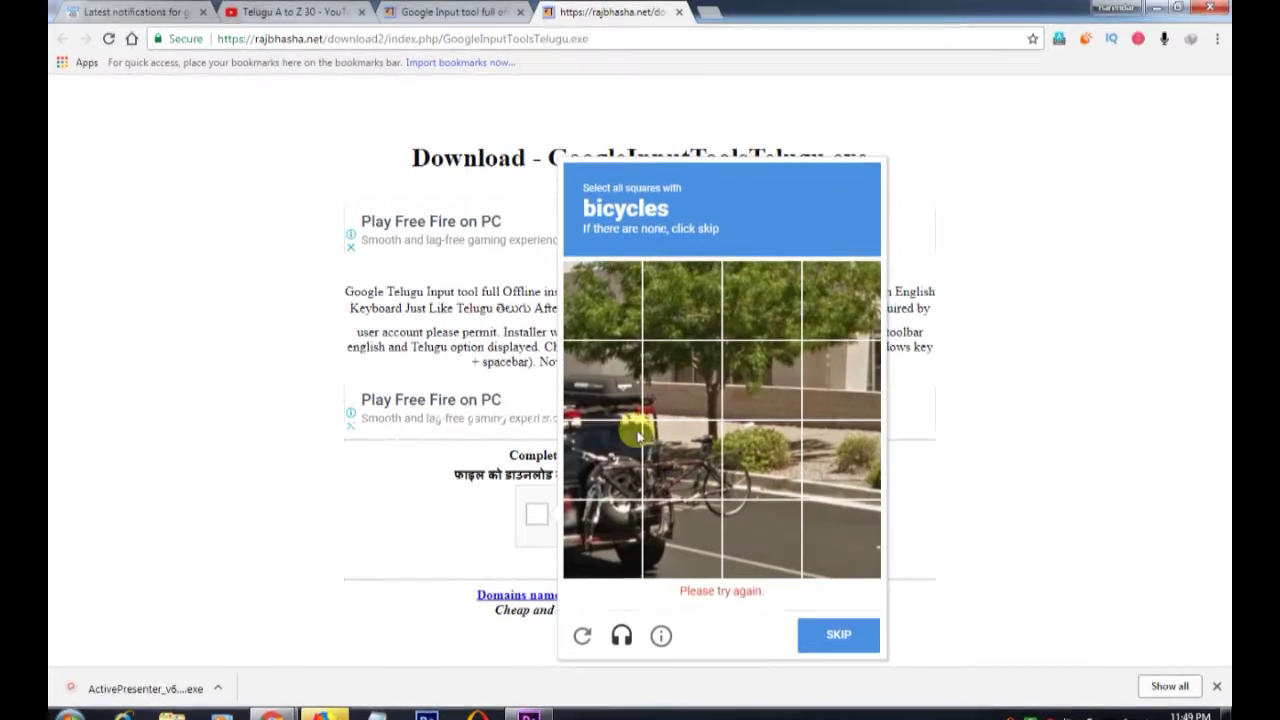
# Step: Mark all the bicycle tiles and continue to the next challenge
pyautogui.click(602, 485)
pyautogui.click(682, 485)
pyautogui.click(762, 485)
pyautogui.click(602, 565)
pyautogui.click(682, 565)
pyautogui.click(745, 558)
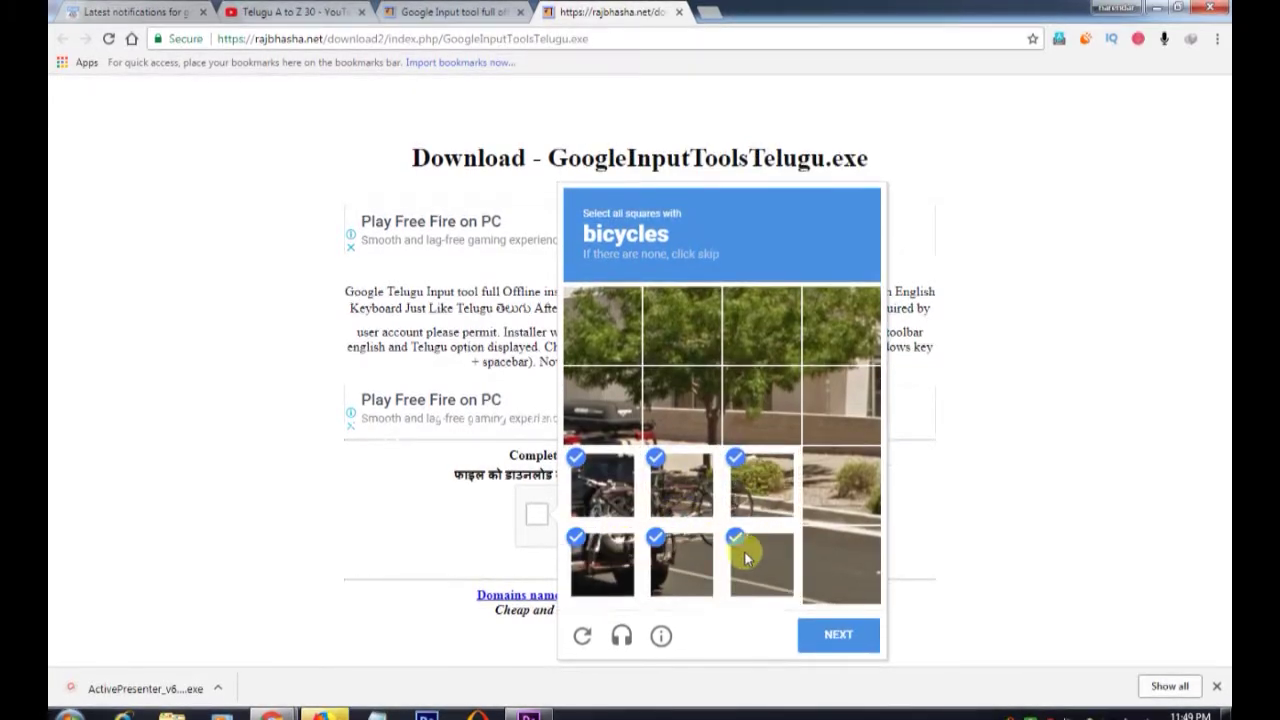
pyautogui.click(832, 640)
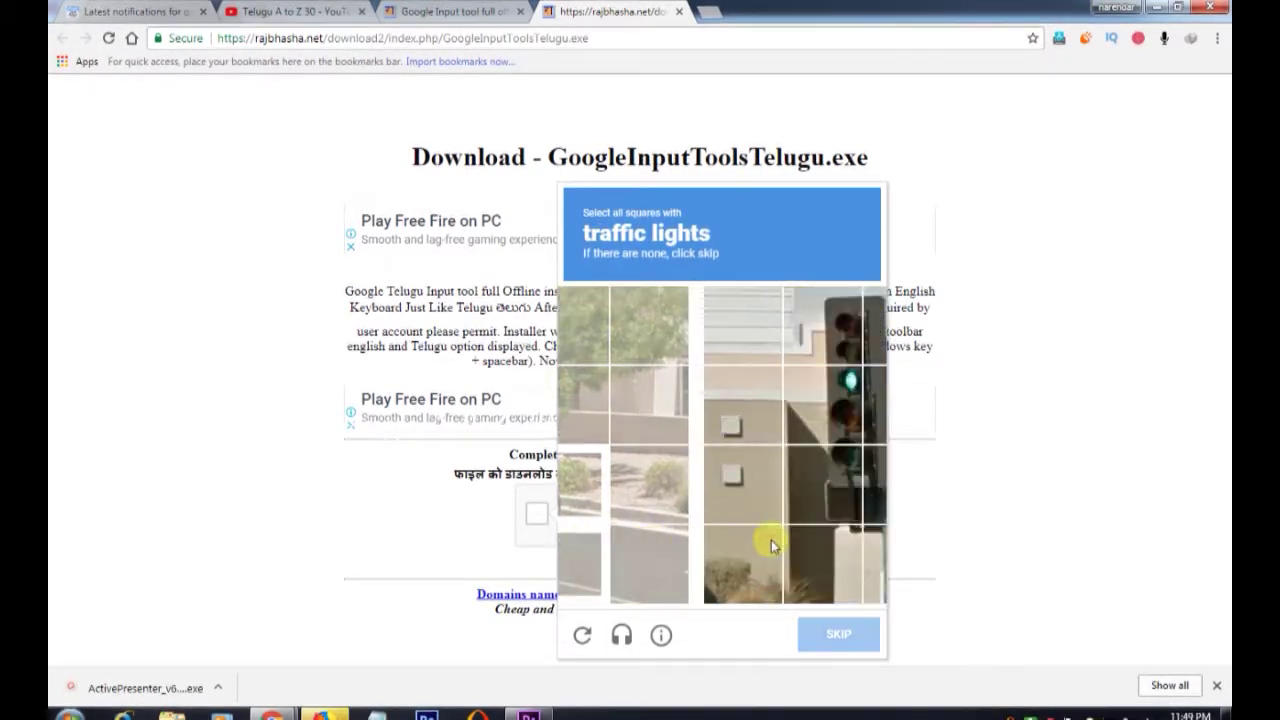
# Step: Mark the traffic-light tiles and verify the final challenge
pyautogui.click(762, 483)
pyautogui.click(682, 483)
pyautogui.click(682, 405)
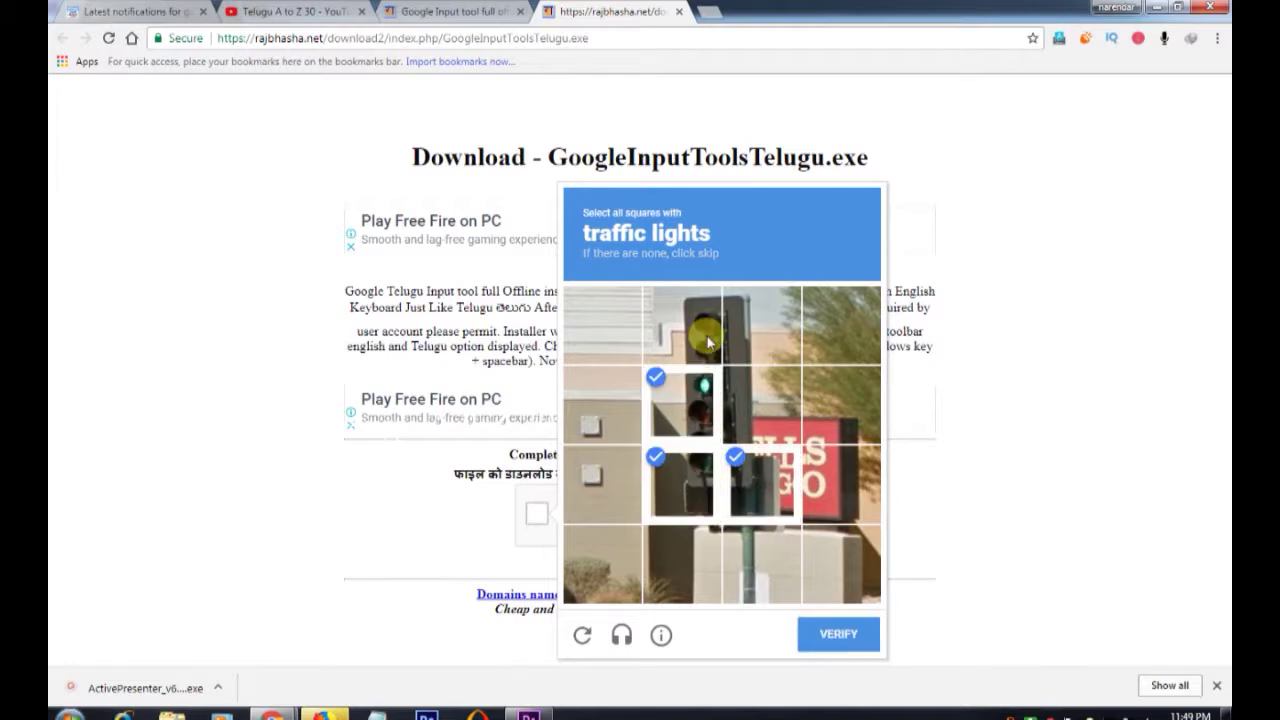
pyautogui.click(708, 343)
pyautogui.click(758, 340)
pyautogui.click(840, 640)
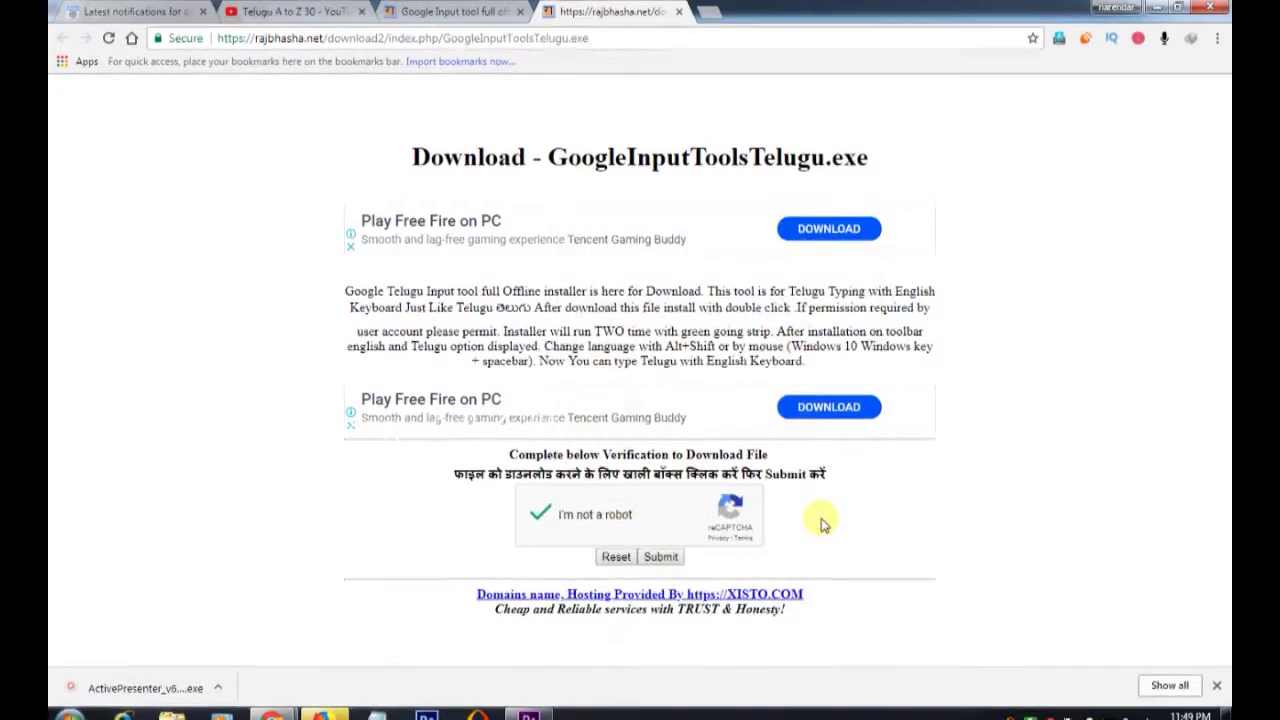
# Step: Submit the verified form and let GoogleInputToolsTelugu.exe finish downloading
pyautogui.click(659, 557)
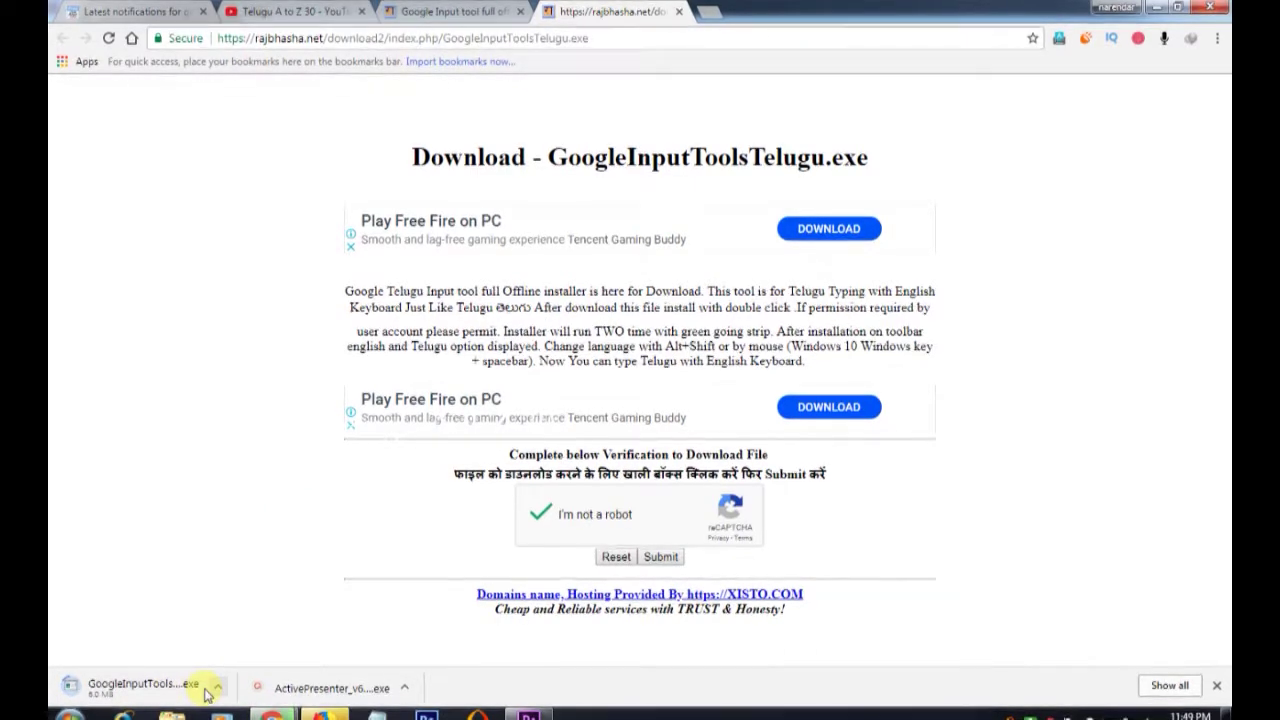
pyautogui.click(452, 8)
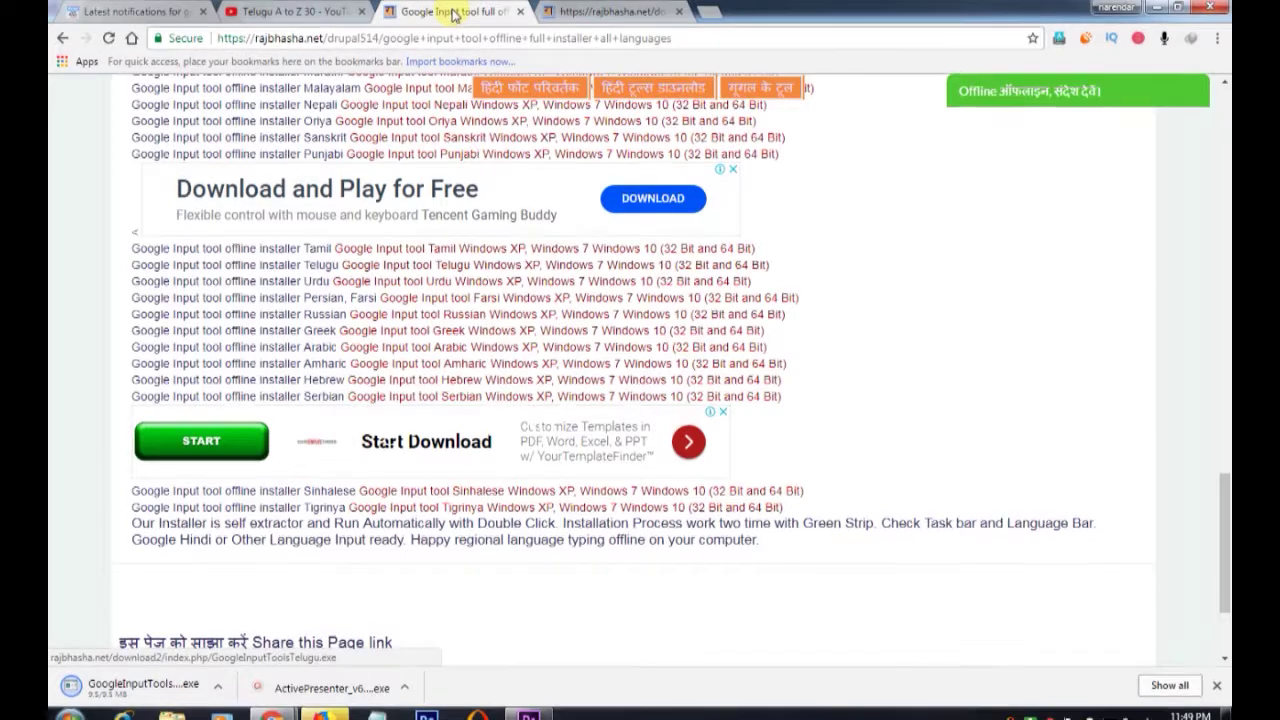
pyautogui.click(620, 12)
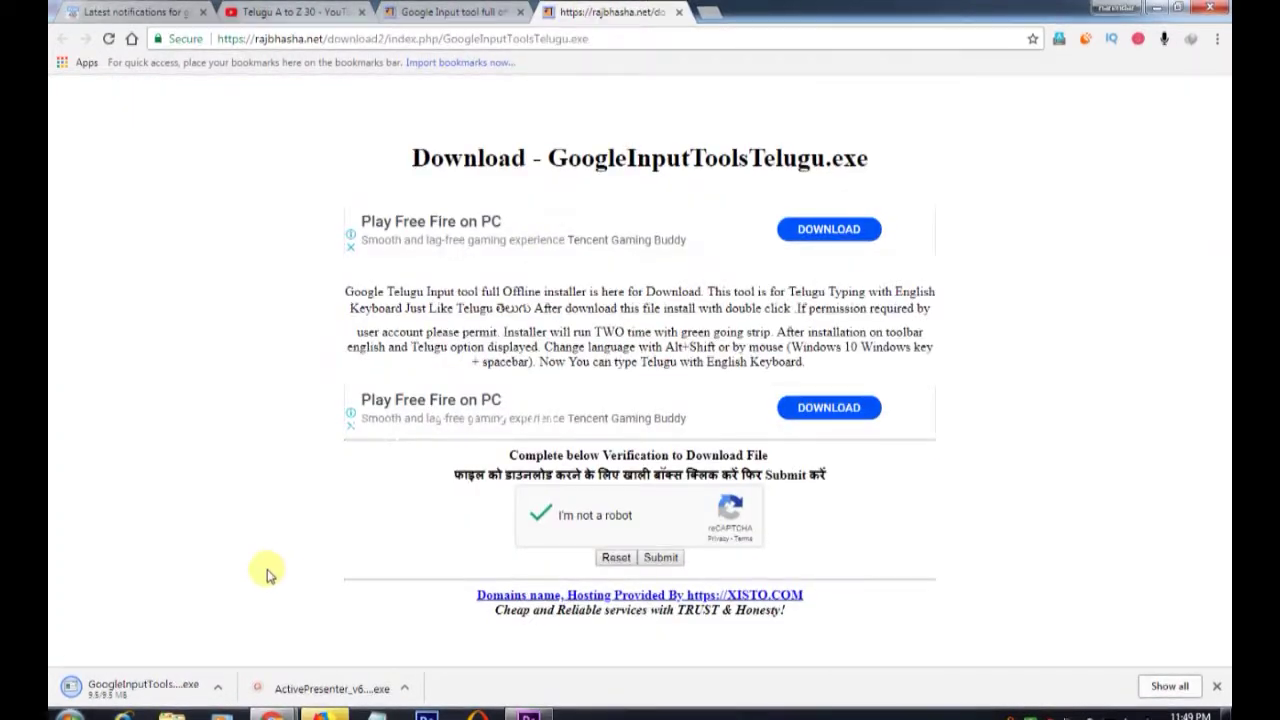
pyautogui.click(217, 686)
# Step: Run GoogleInputToolsTelugu.exe from the Downloads folder, allow it past the security warning, and finish setup
pyautogui.click(240, 632)
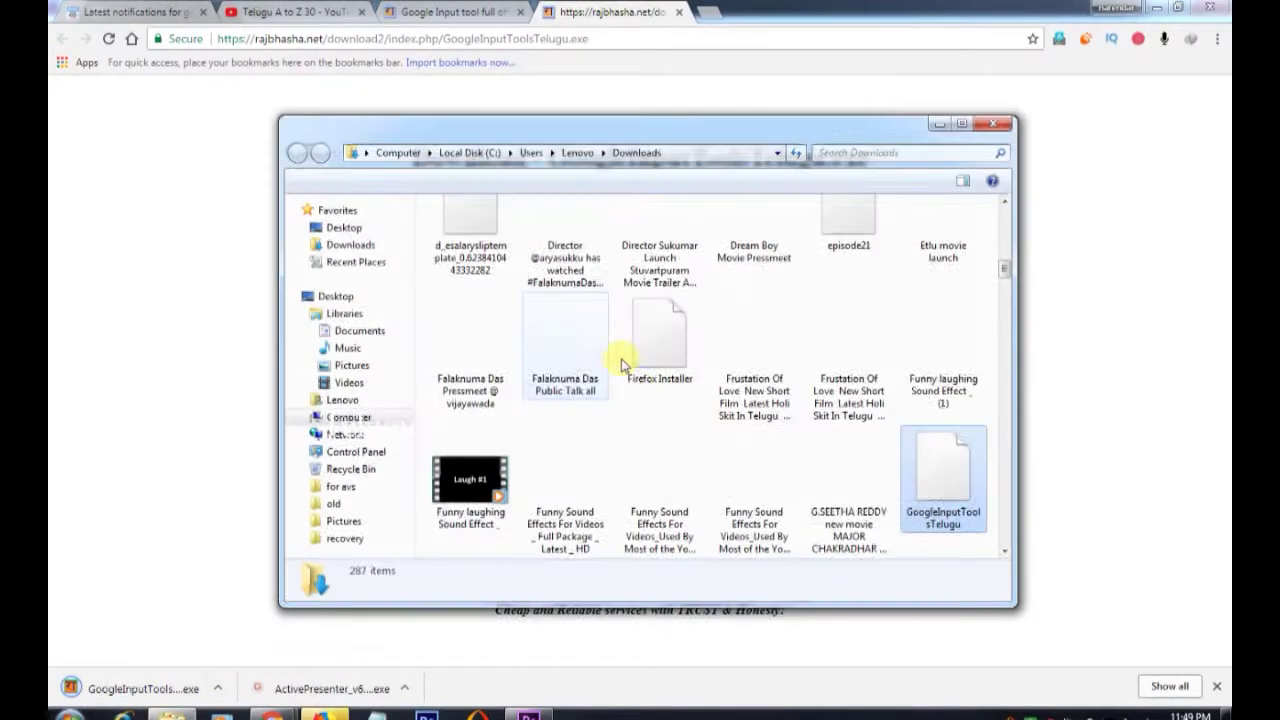
pyautogui.press('Return')
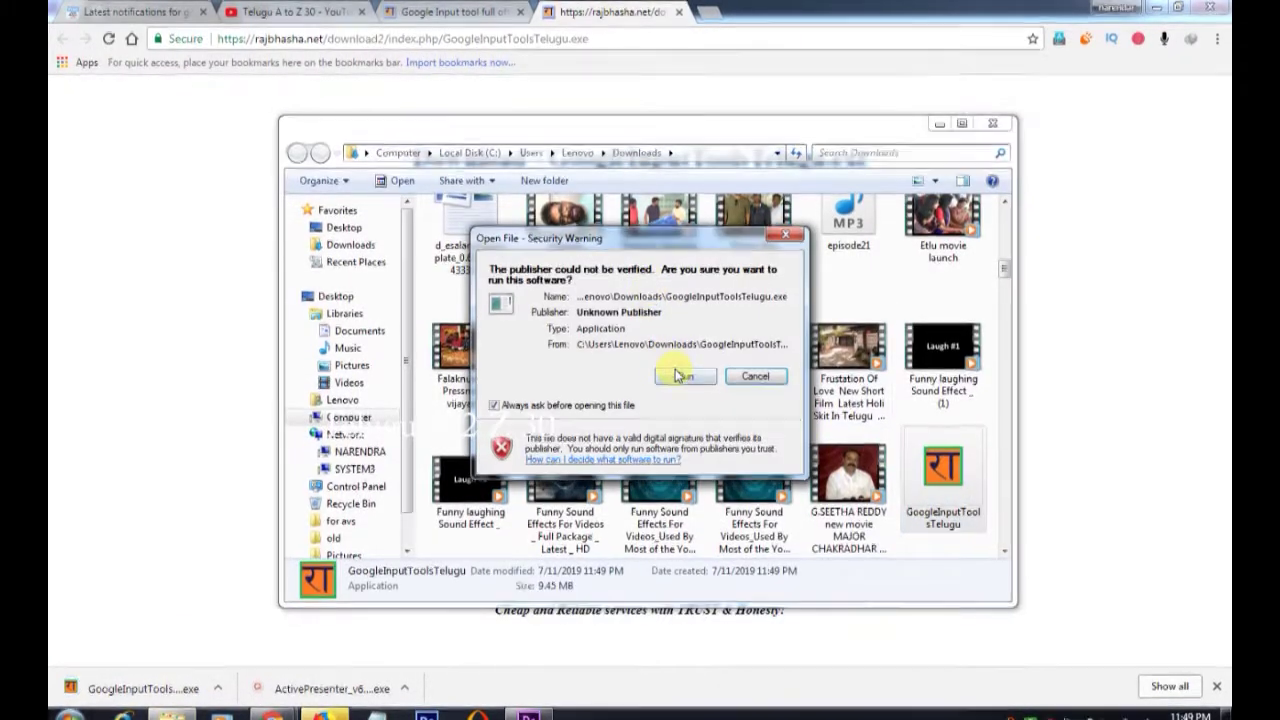
pyautogui.click(683, 376)
pyautogui.click(939, 123)
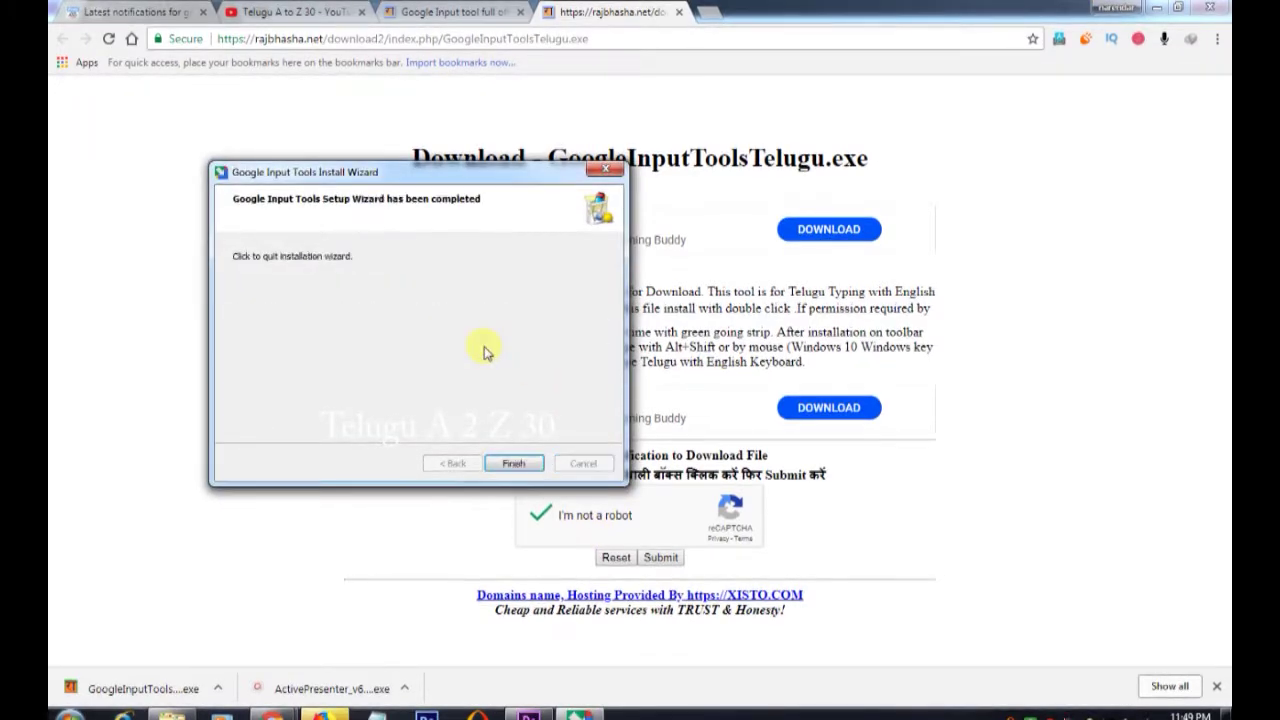
pyautogui.click(515, 466)
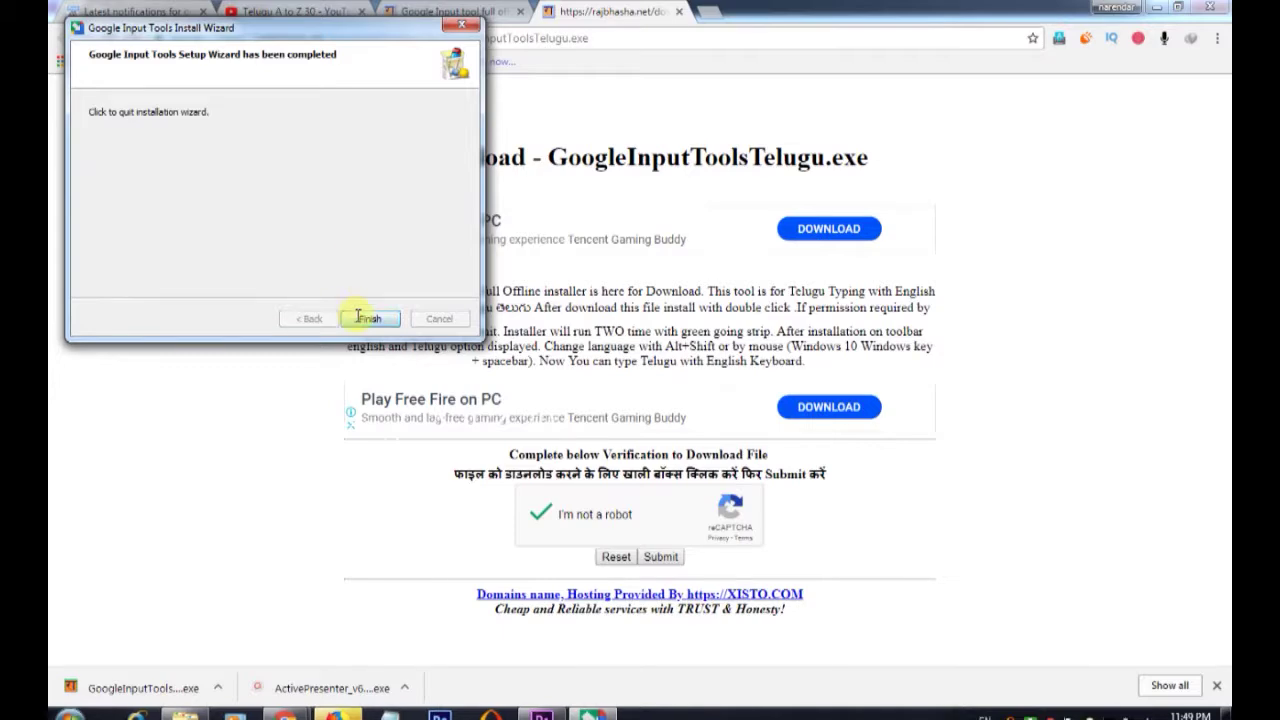
# Step: Close the second install wizard and confirm Telugu (India) is listed beside English (United States)
pyautogui.click(368, 318)
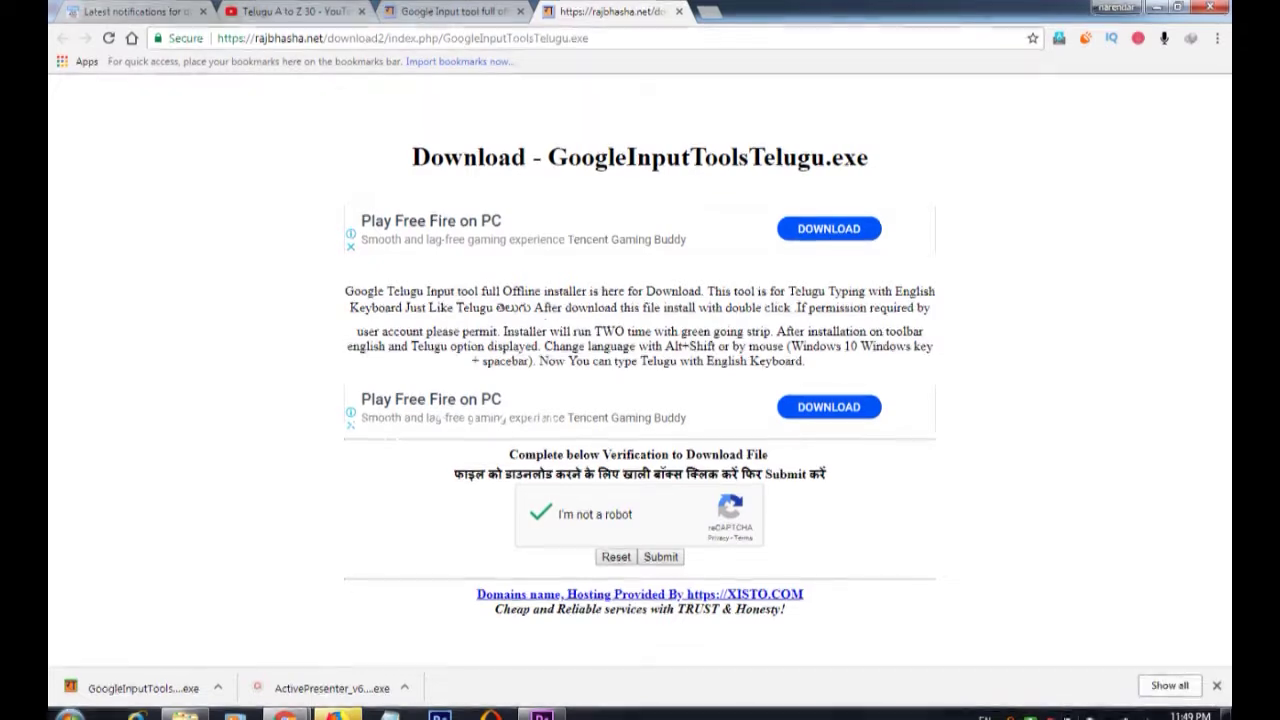
pyautogui.click(985, 716)
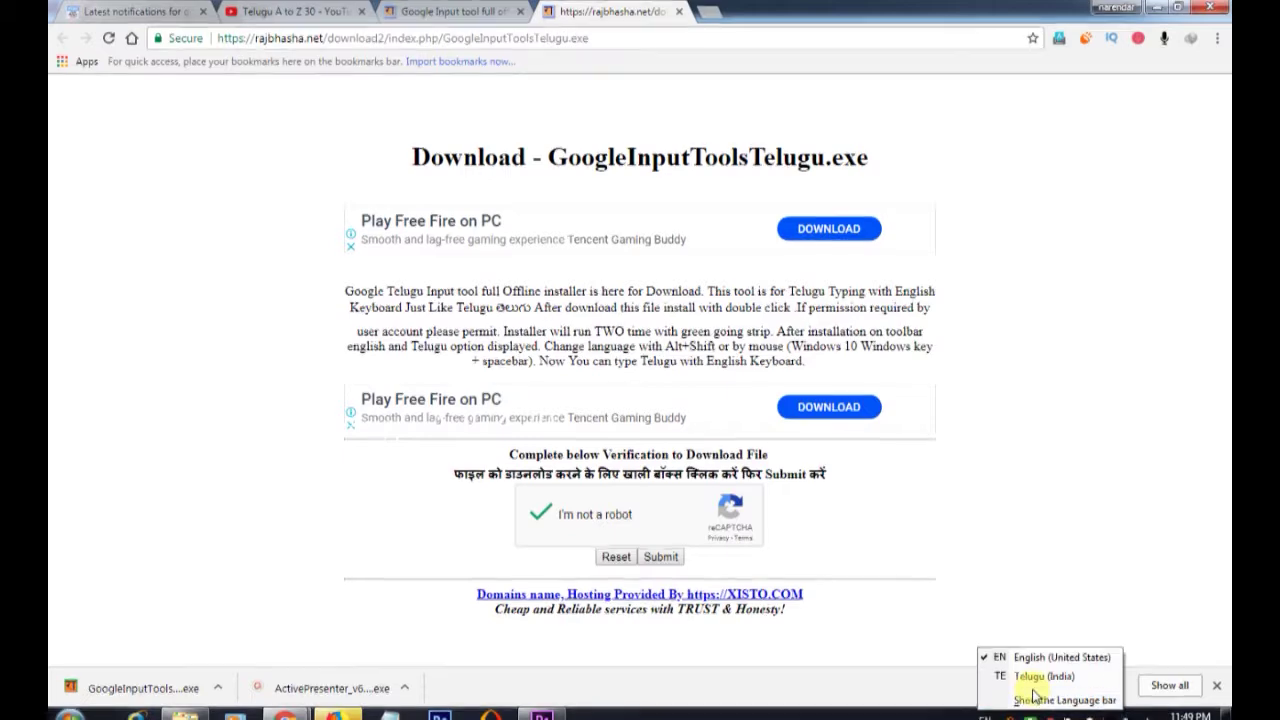
pyautogui.click(1003, 657)
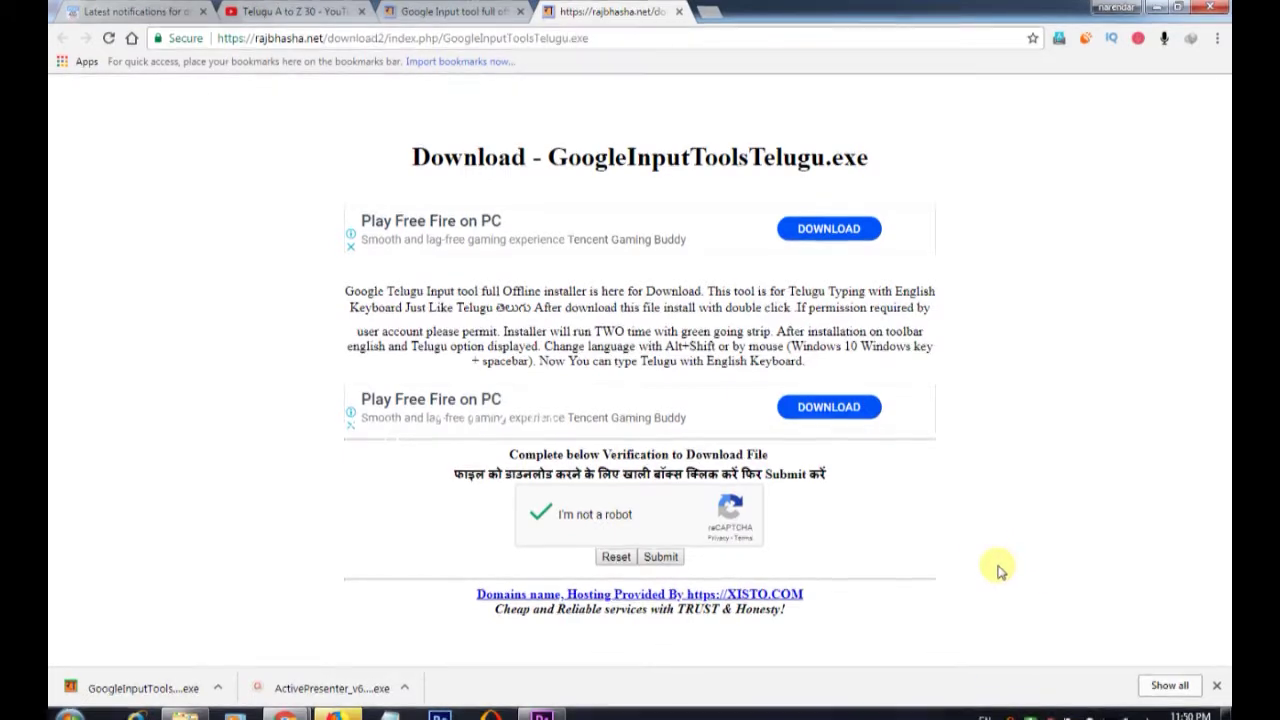
# Step: In a new tab, switch input to Telugu (India), test-type 'manam', then clear it
pyautogui.click(708, 12)
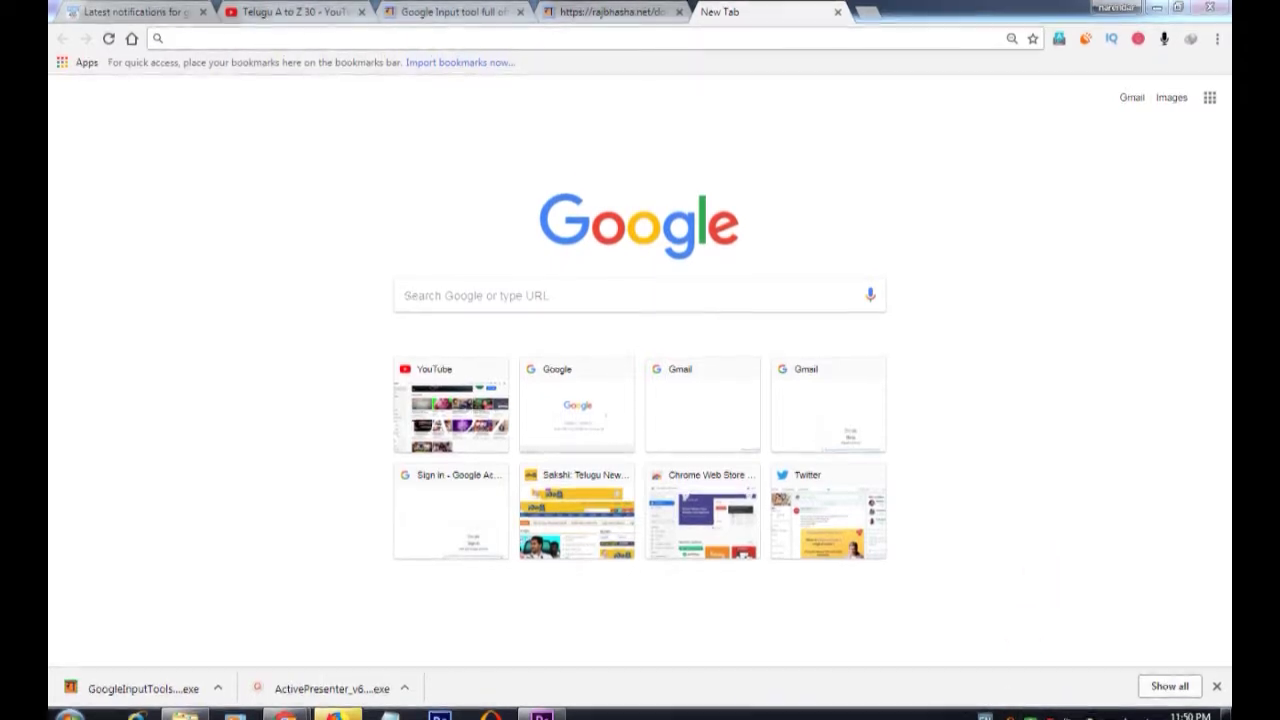
pyautogui.rightClick(985, 716)
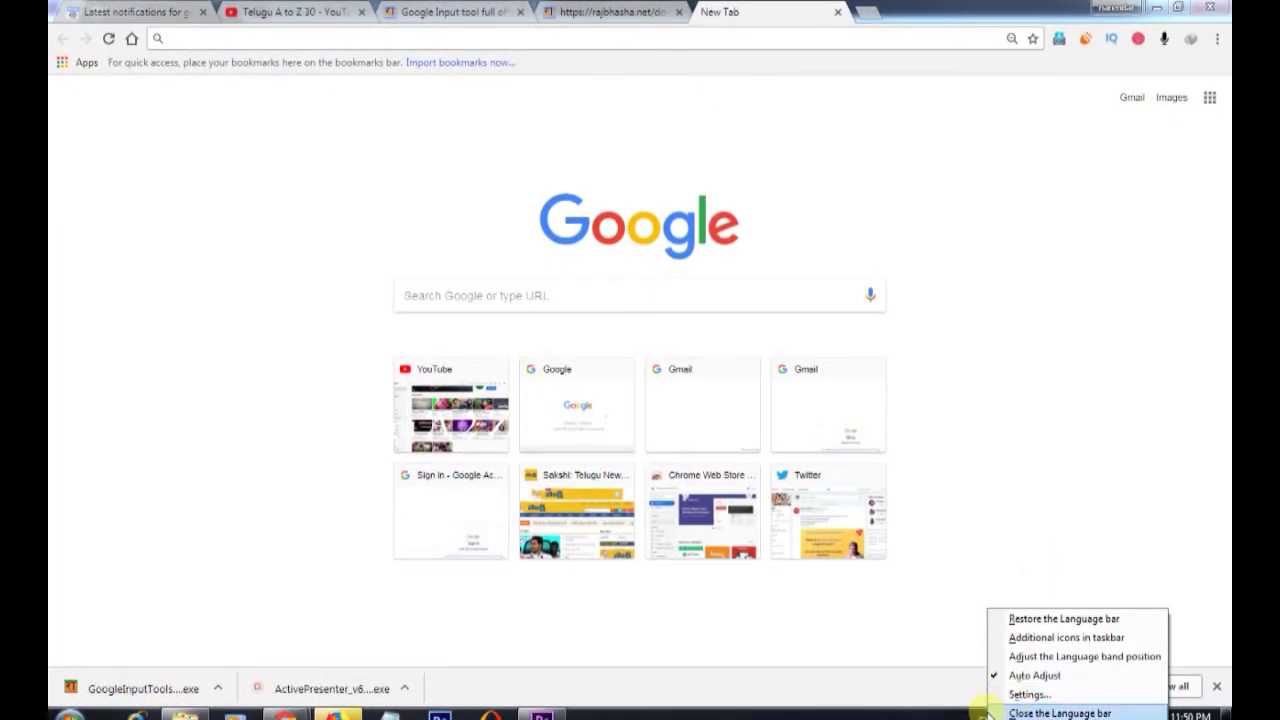
pyautogui.click(985, 716)
pyautogui.click(1020, 665)
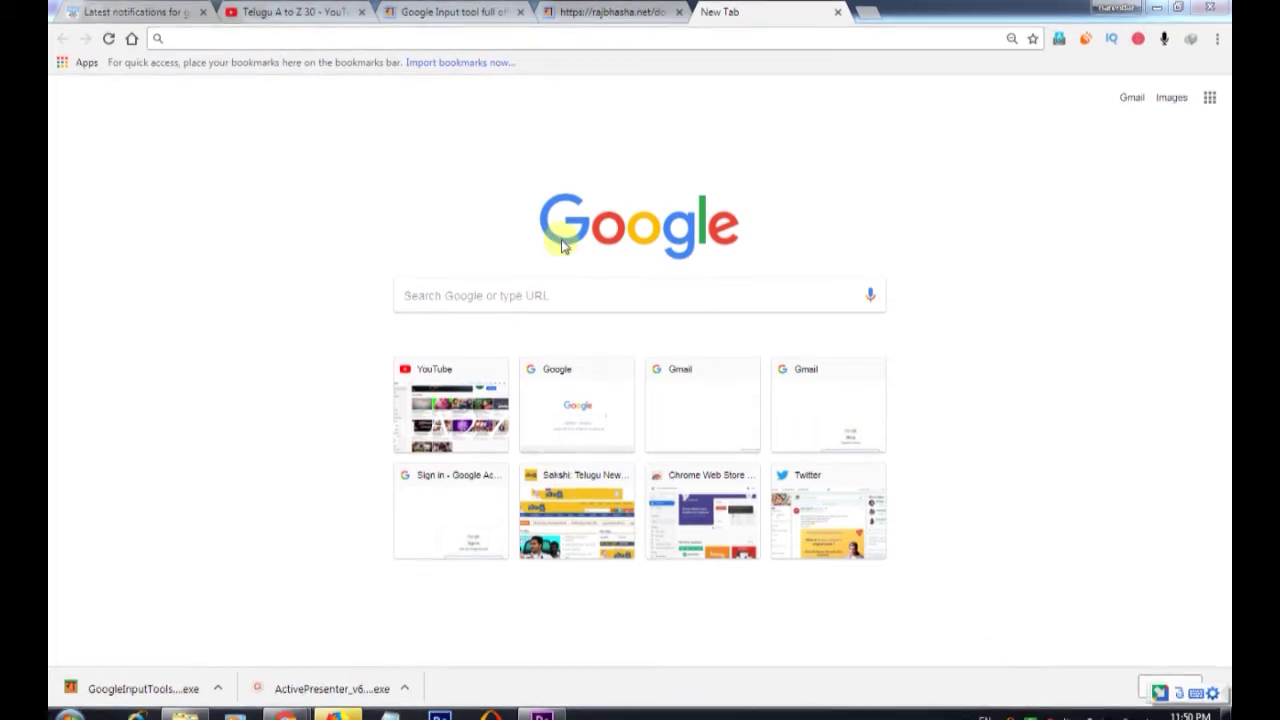
pyautogui.click(560, 283)
pyautogui.write('manam')
pyautogui.click(223, 38)
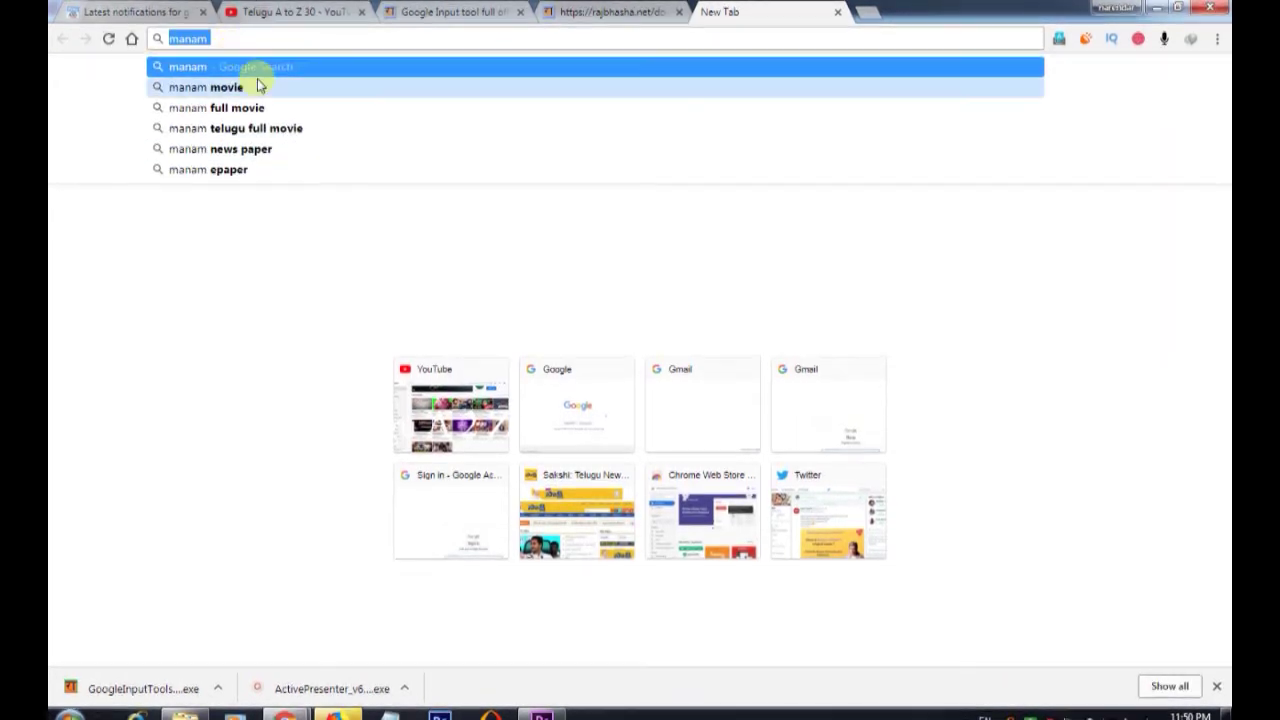
pyautogui.press('BackSpace')
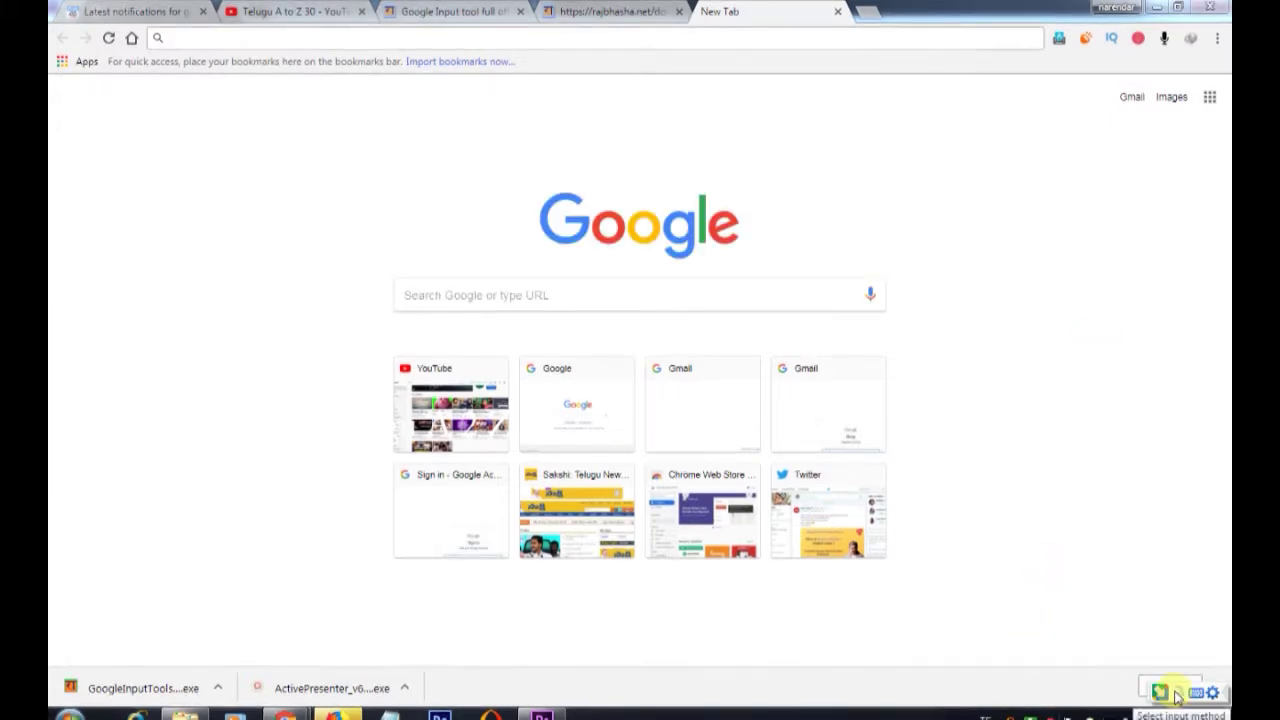
# Step: Select the Telugu input method, type test text 'gdfg', and clear it with Escape
pyautogui.click(1180, 695)
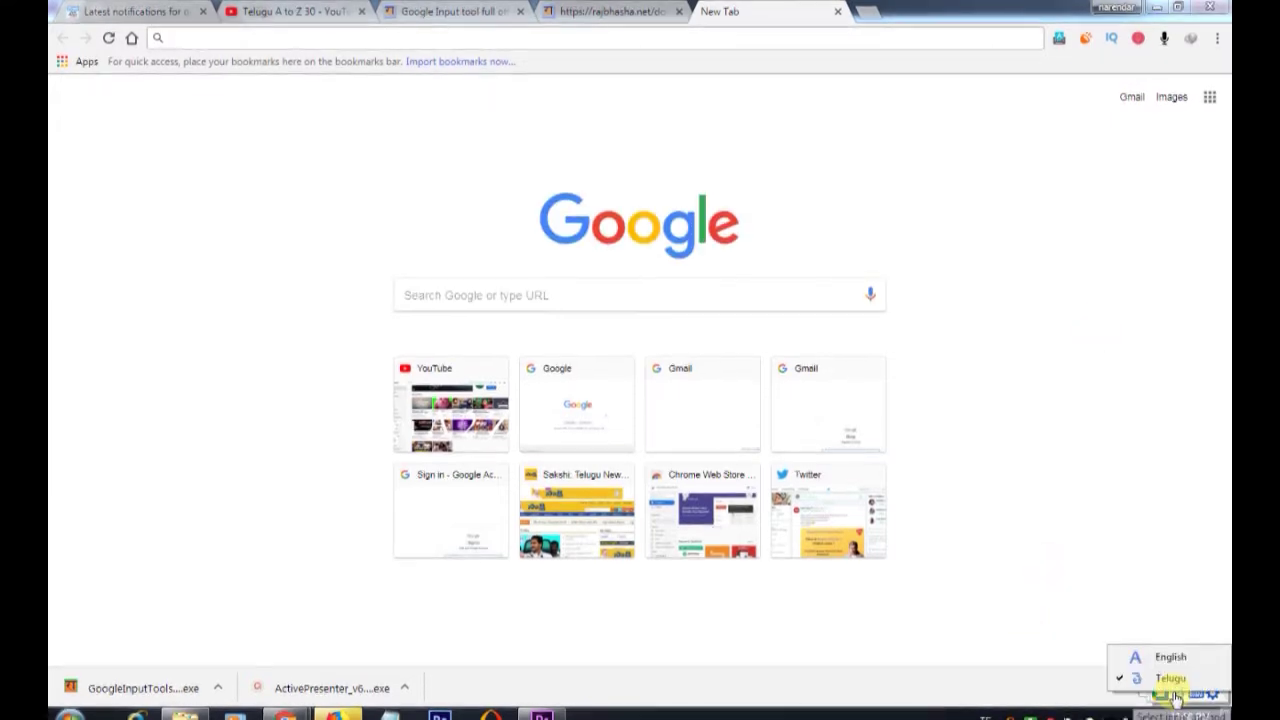
pyautogui.click(1164, 676)
pyautogui.click(560, 292)
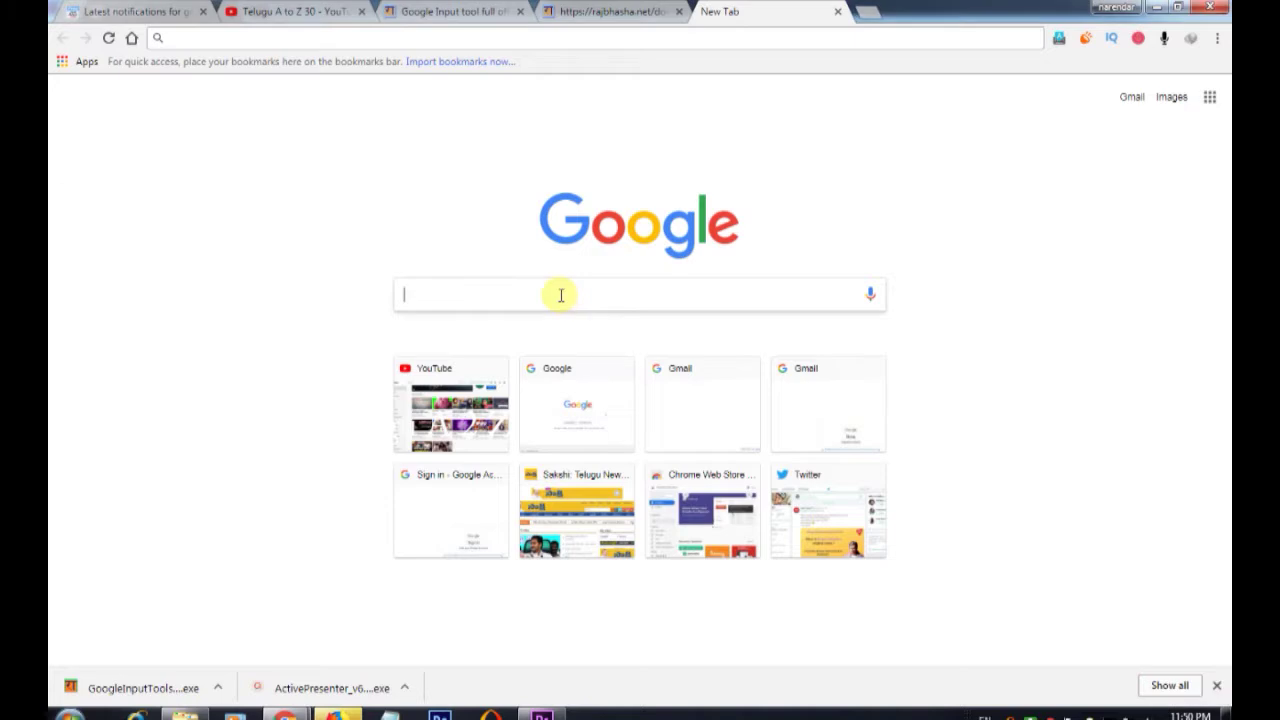
pyautogui.write('gdfg')
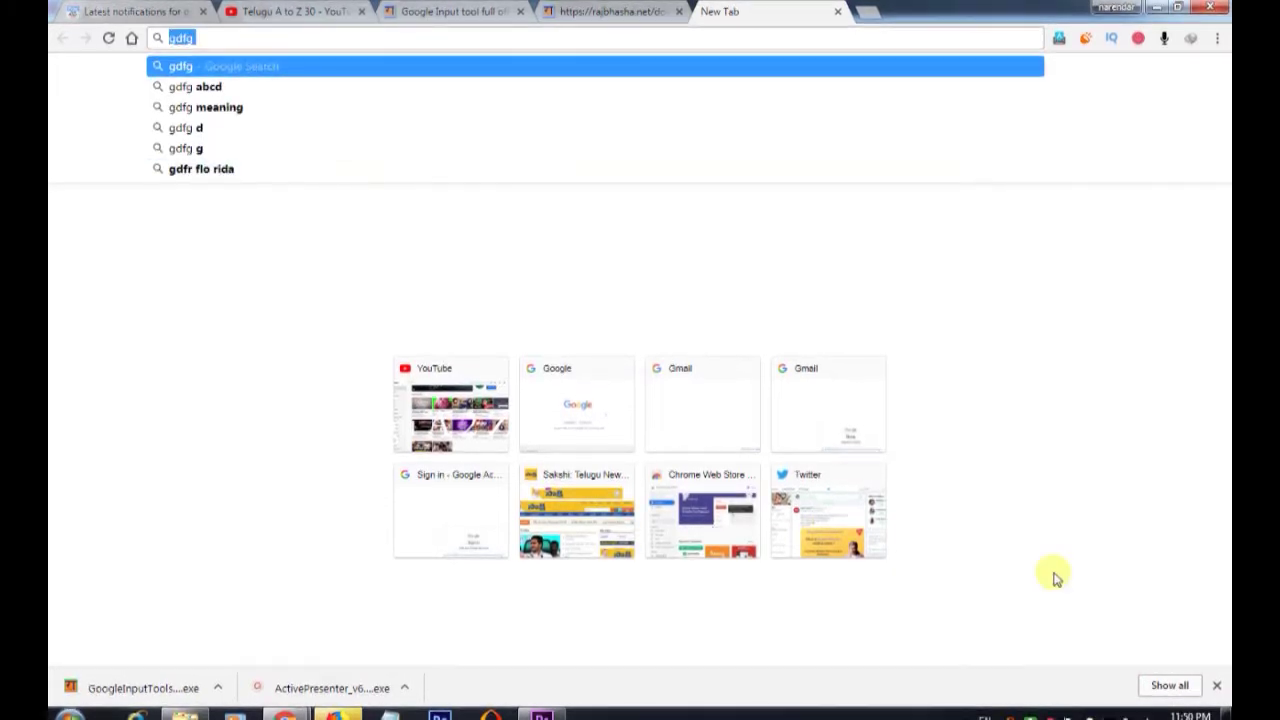
pyautogui.press('Escape')
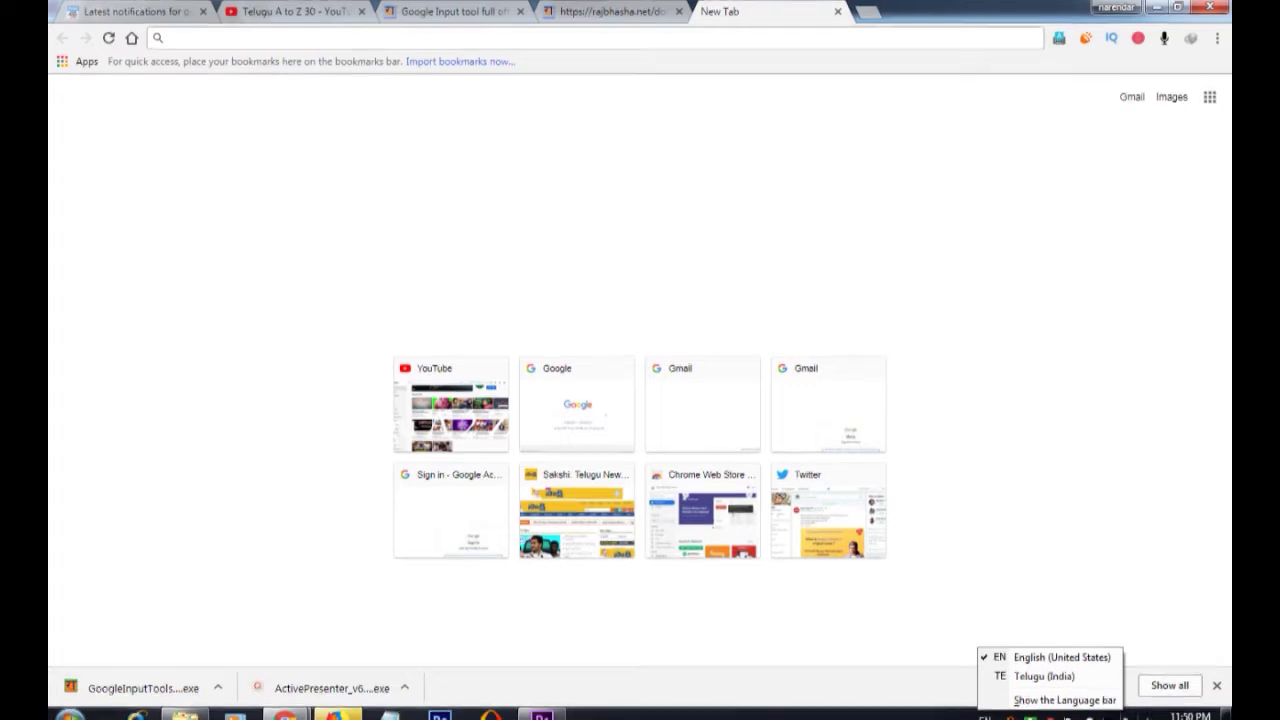
# Step: Show the language bar, choose Telugu (India), and open then close the character picker
pyautogui.click(1065, 695)
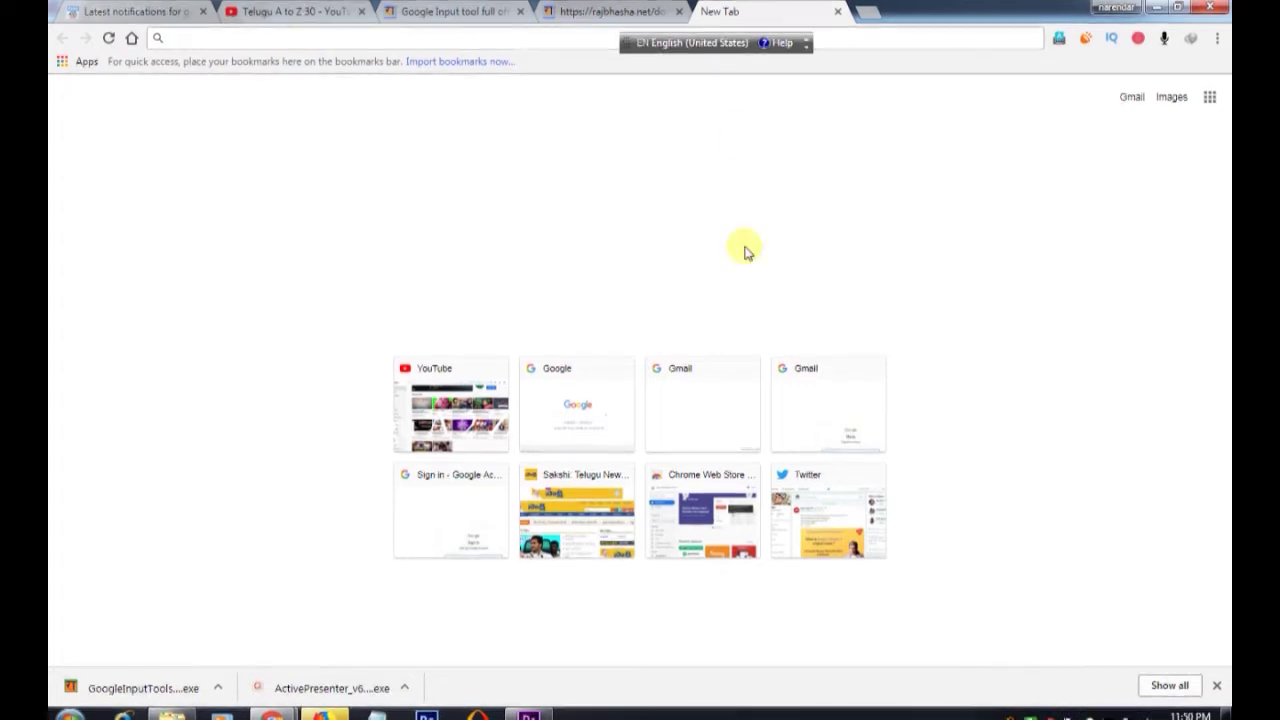
pyautogui.click(693, 44)
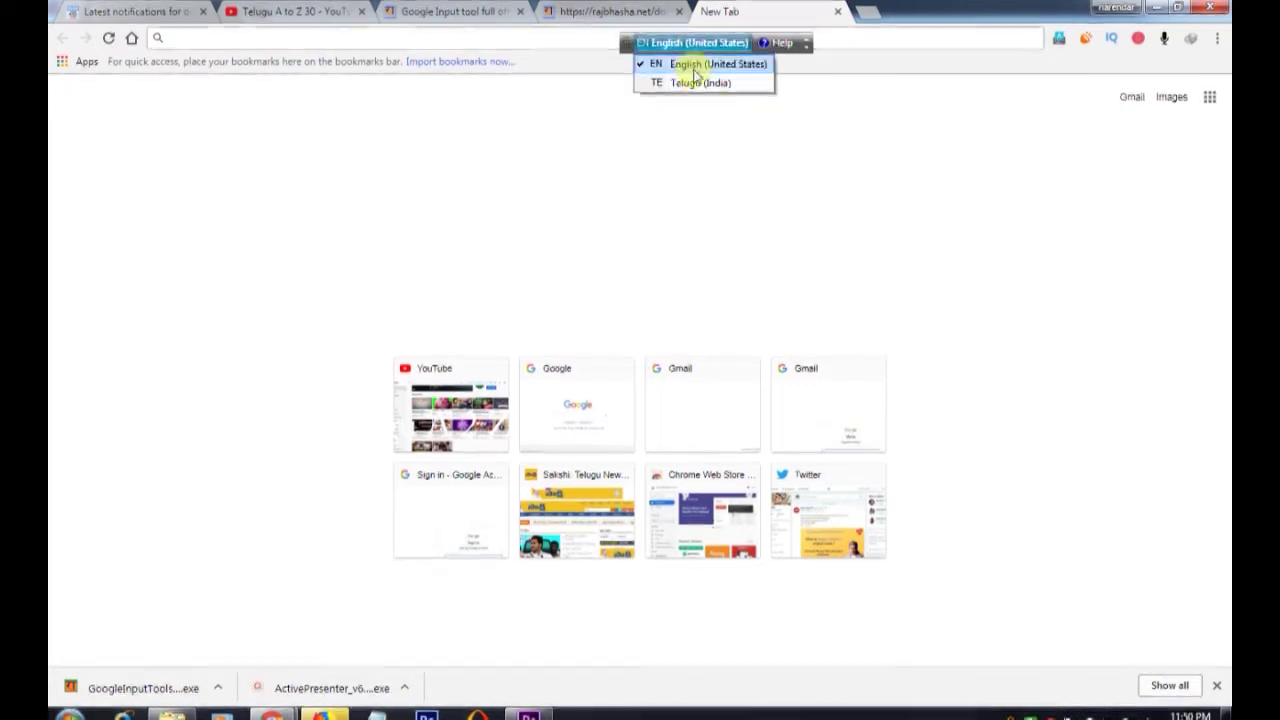
pyautogui.click(700, 64)
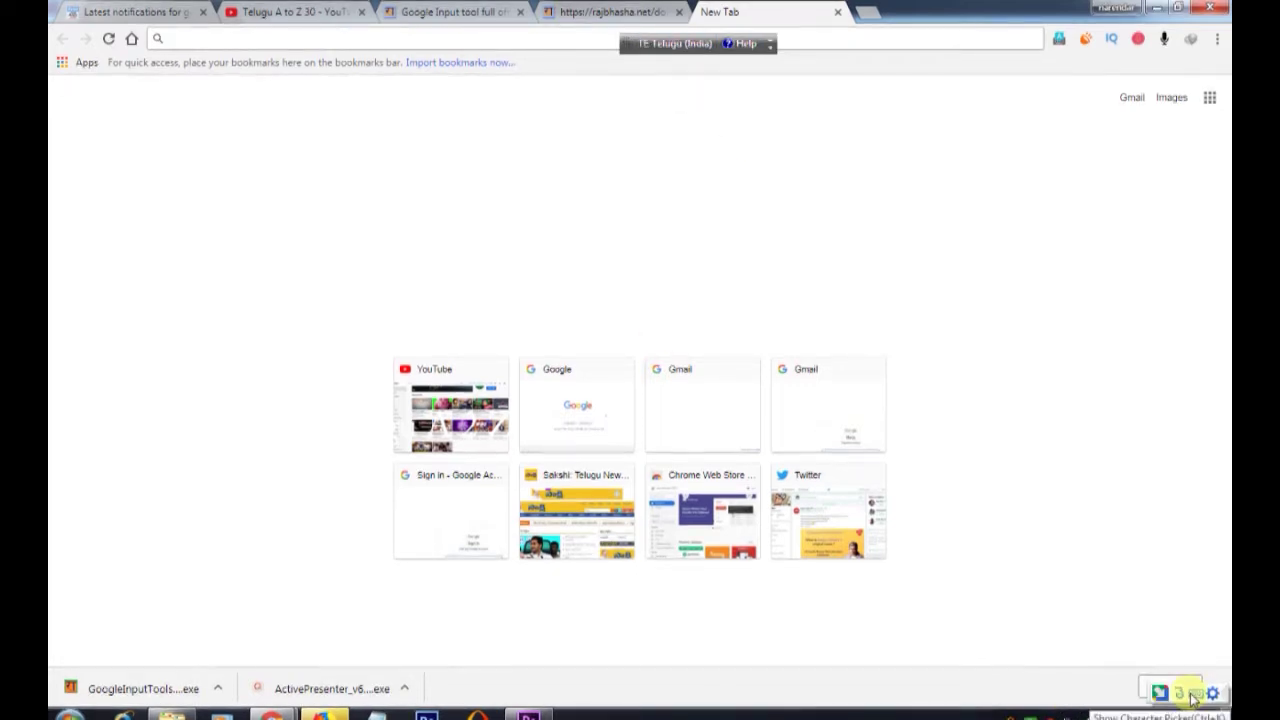
pyautogui.click(1194, 695)
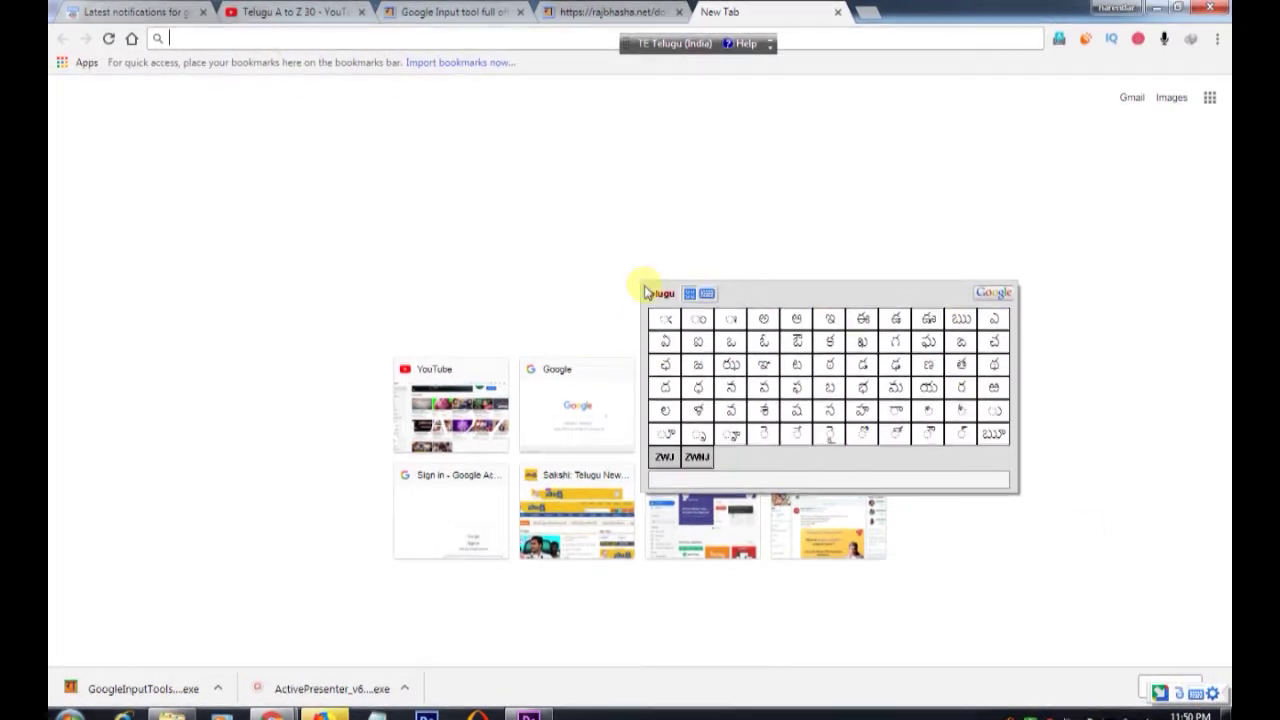
pyautogui.click(1140, 420)
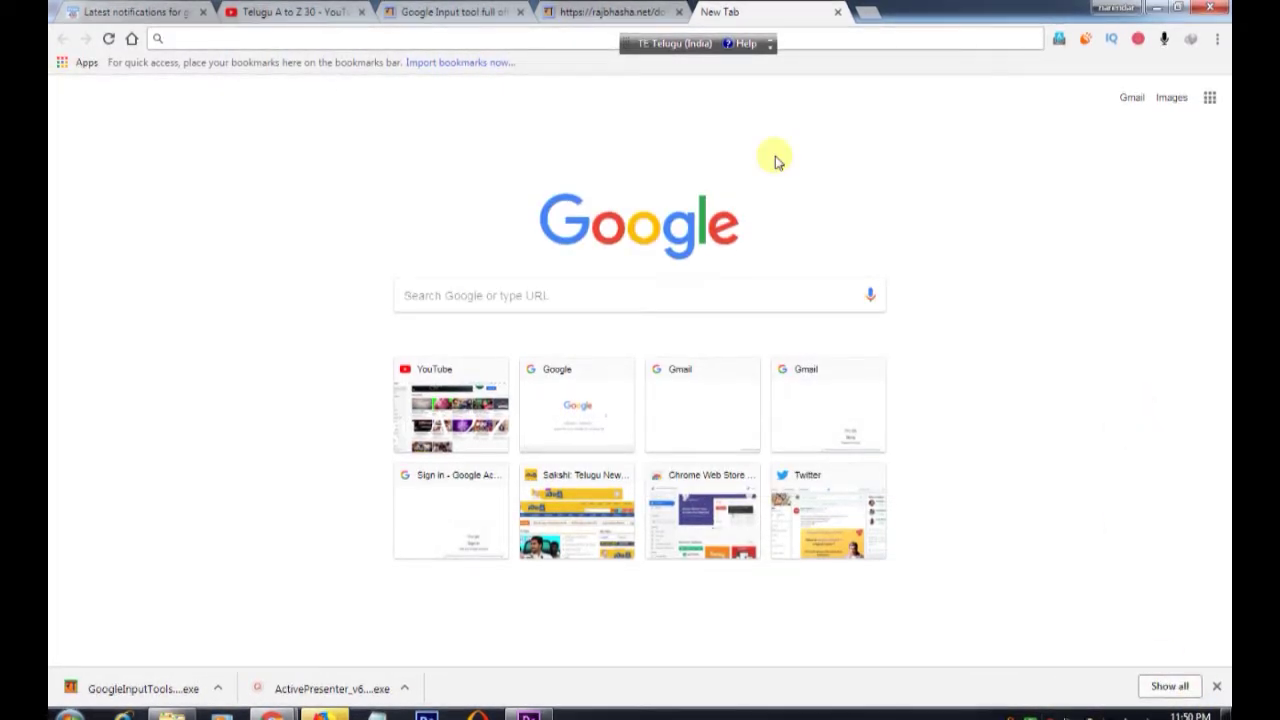
# Step: Reselect Telugu (India) as the input language from the language bar
pyautogui.click(703, 42)
pyautogui.click(724, 68)
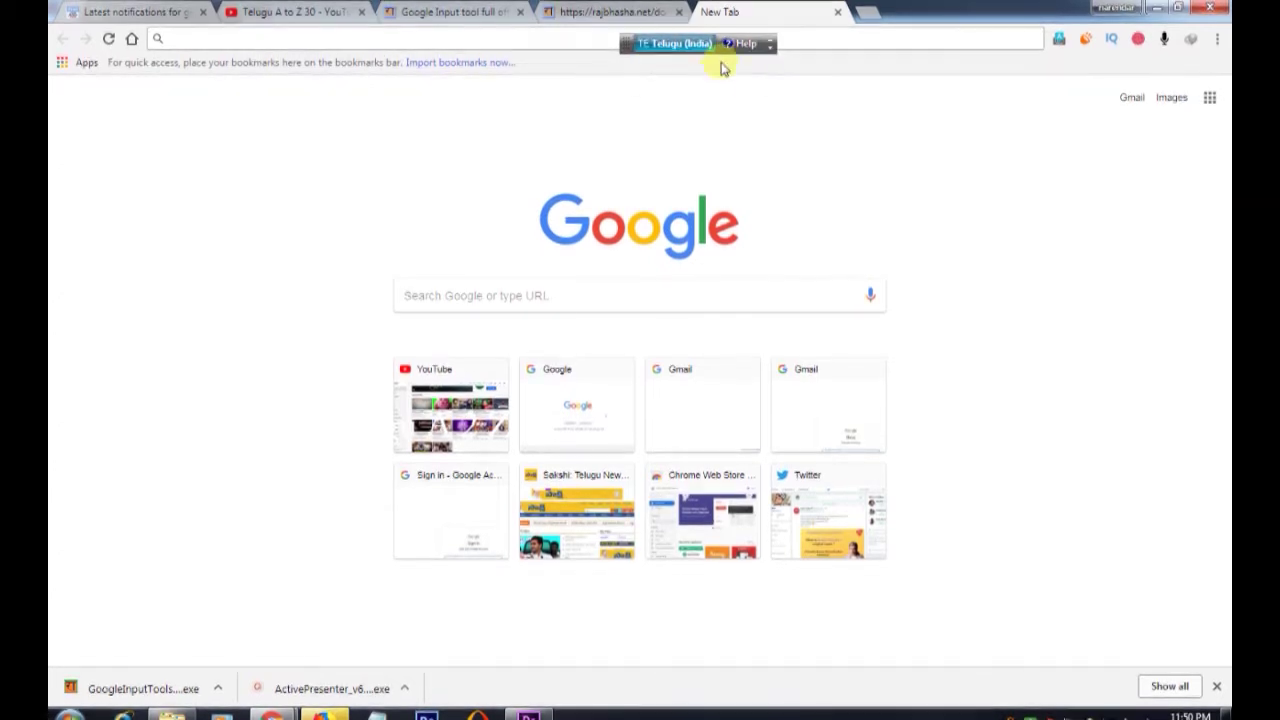
pyautogui.click(680, 43)
pyautogui.click(694, 86)
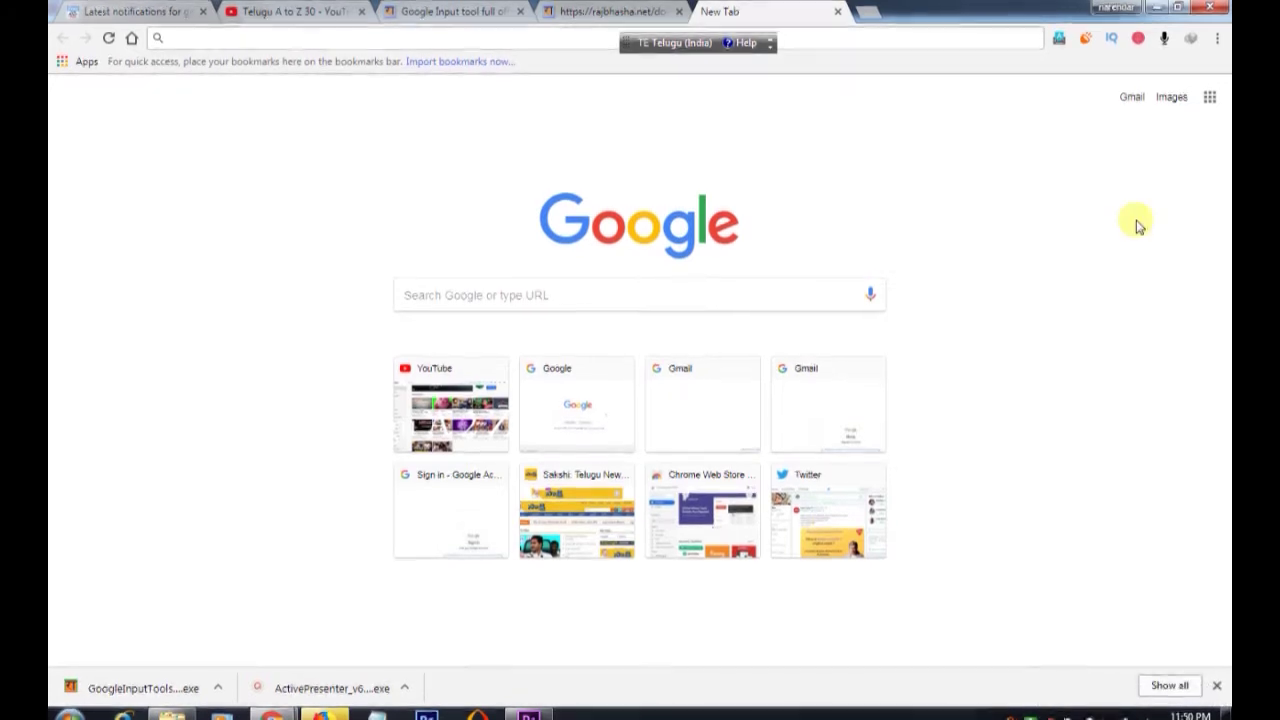
# Step: Discard test text, switch to Telugu, and type 'manam' to enter మనం
pyautogui.click(514, 37)
pyautogui.write('dfdf')
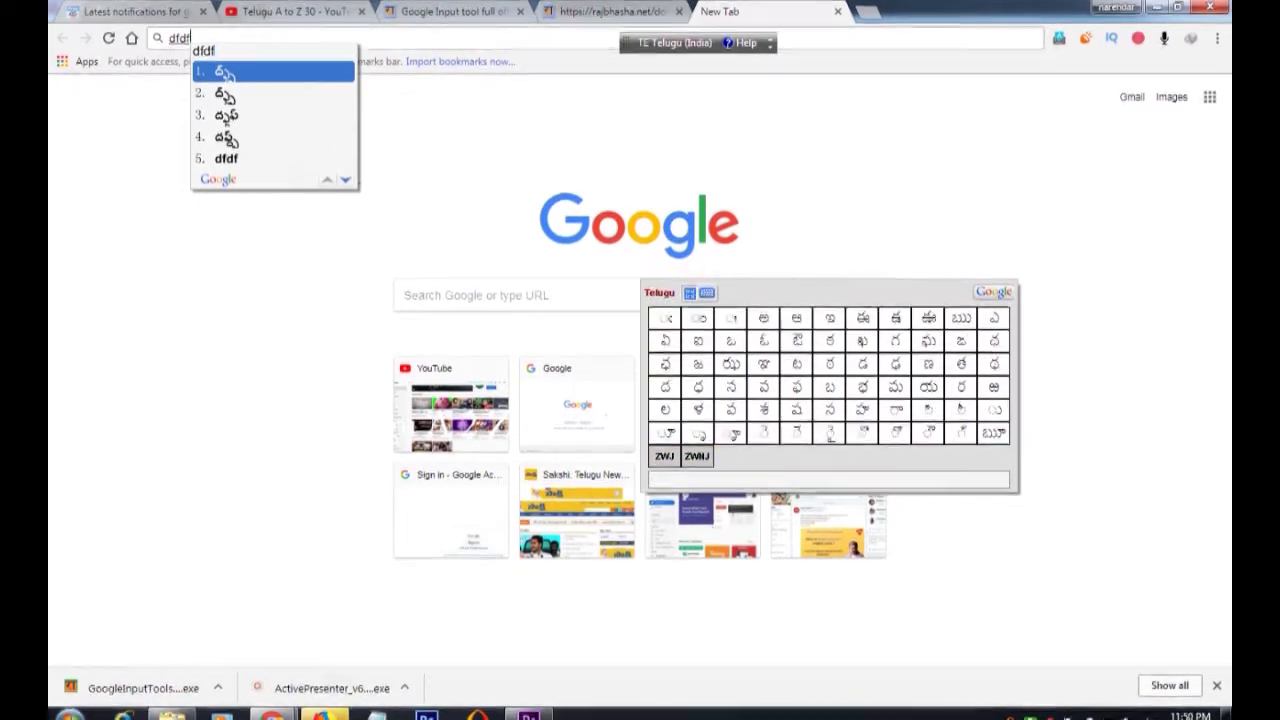
pyautogui.hotkey('alt', 'shift')
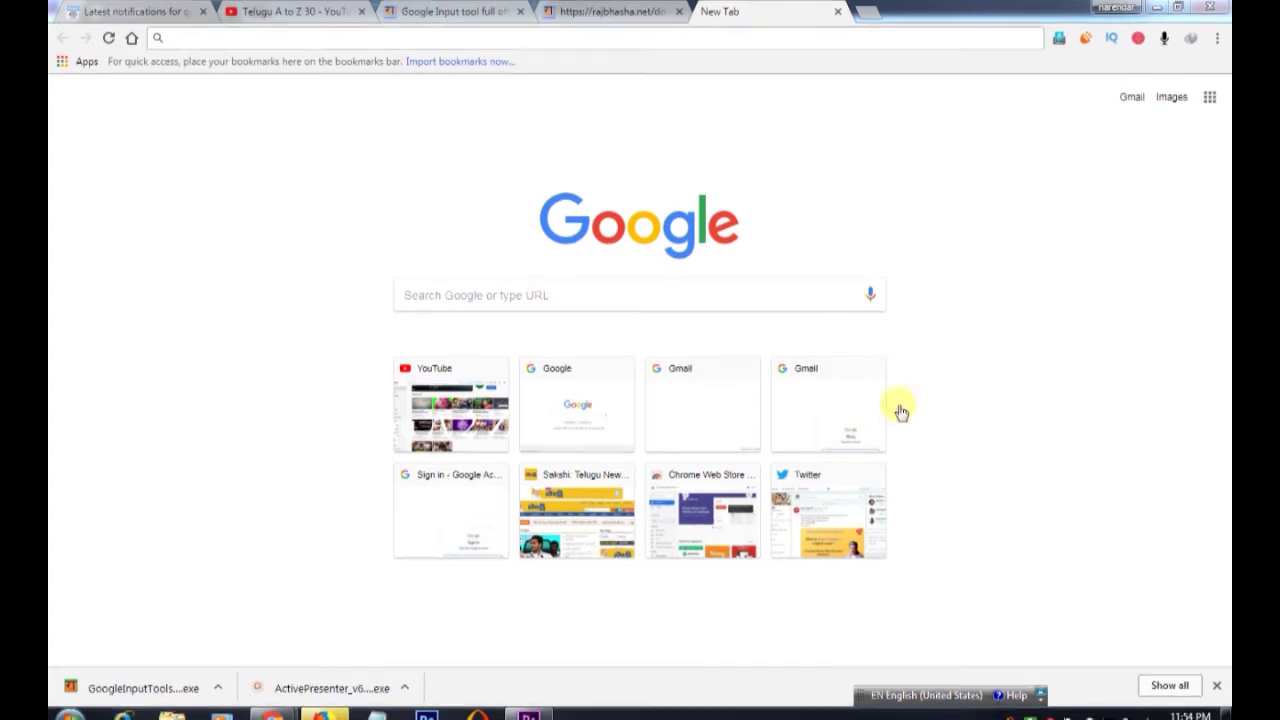
pyautogui.click(704, 304)
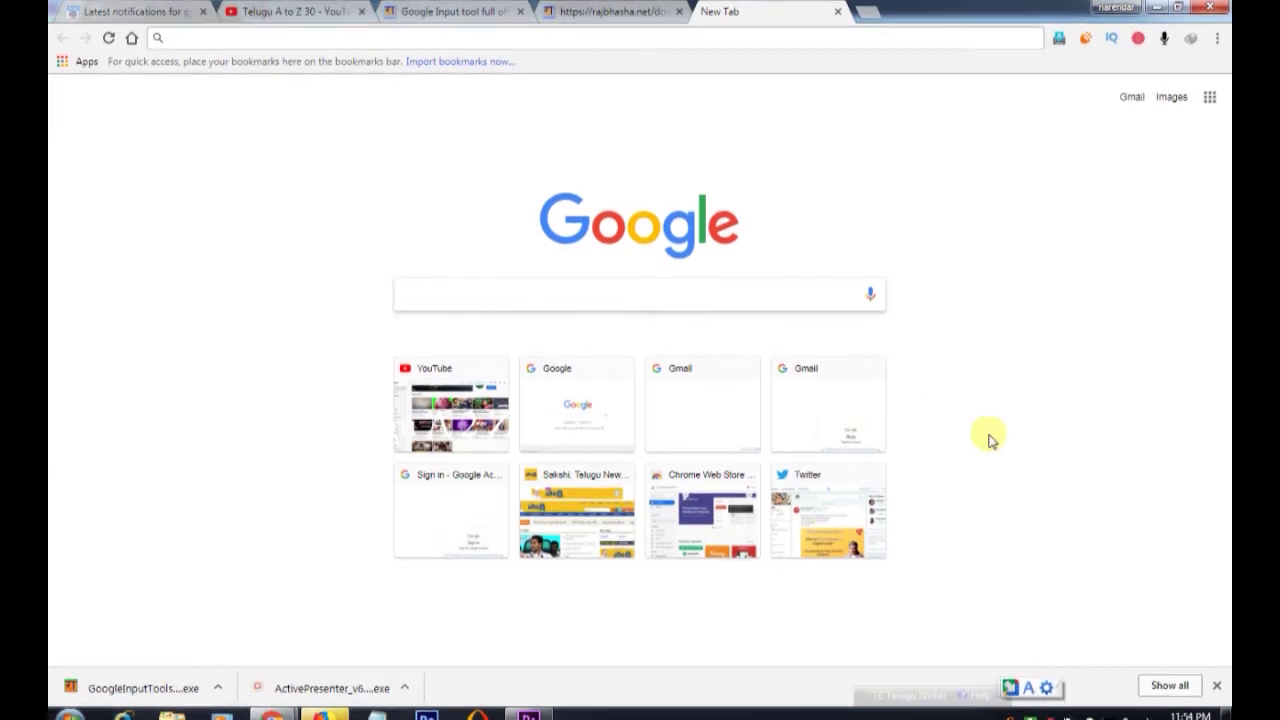
pyautogui.click(1030, 688)
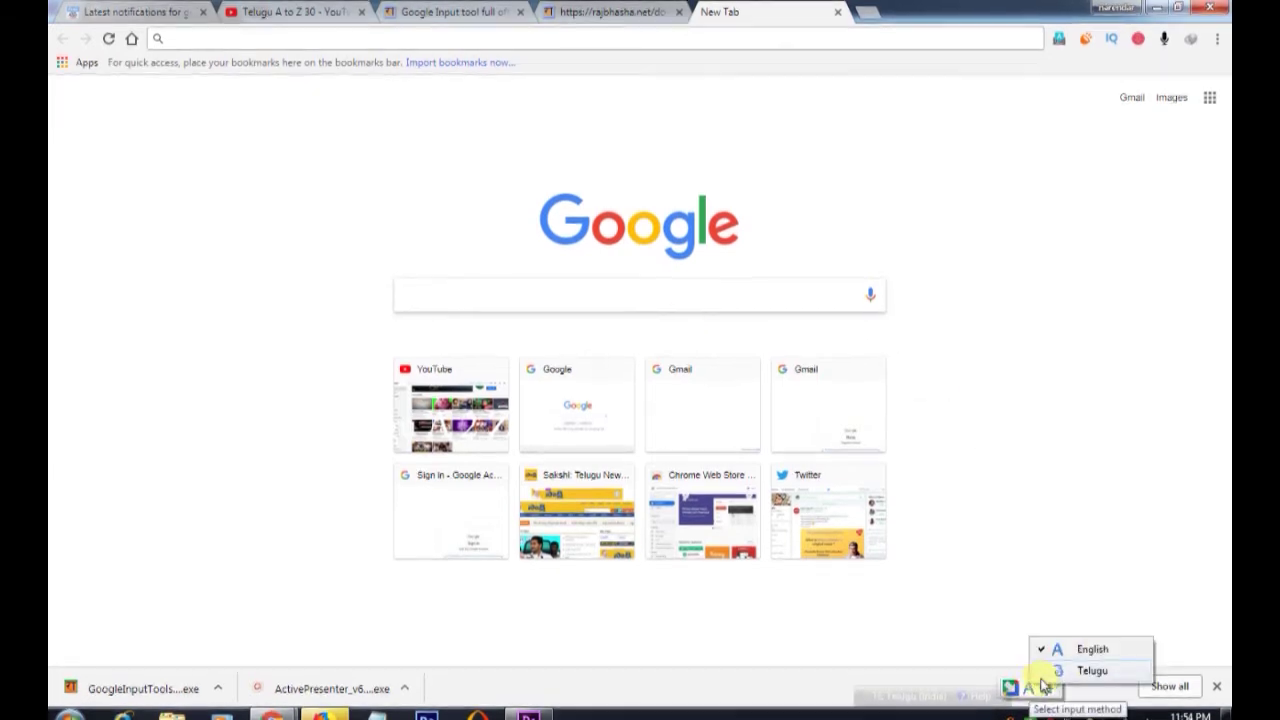
pyautogui.click(1093, 669)
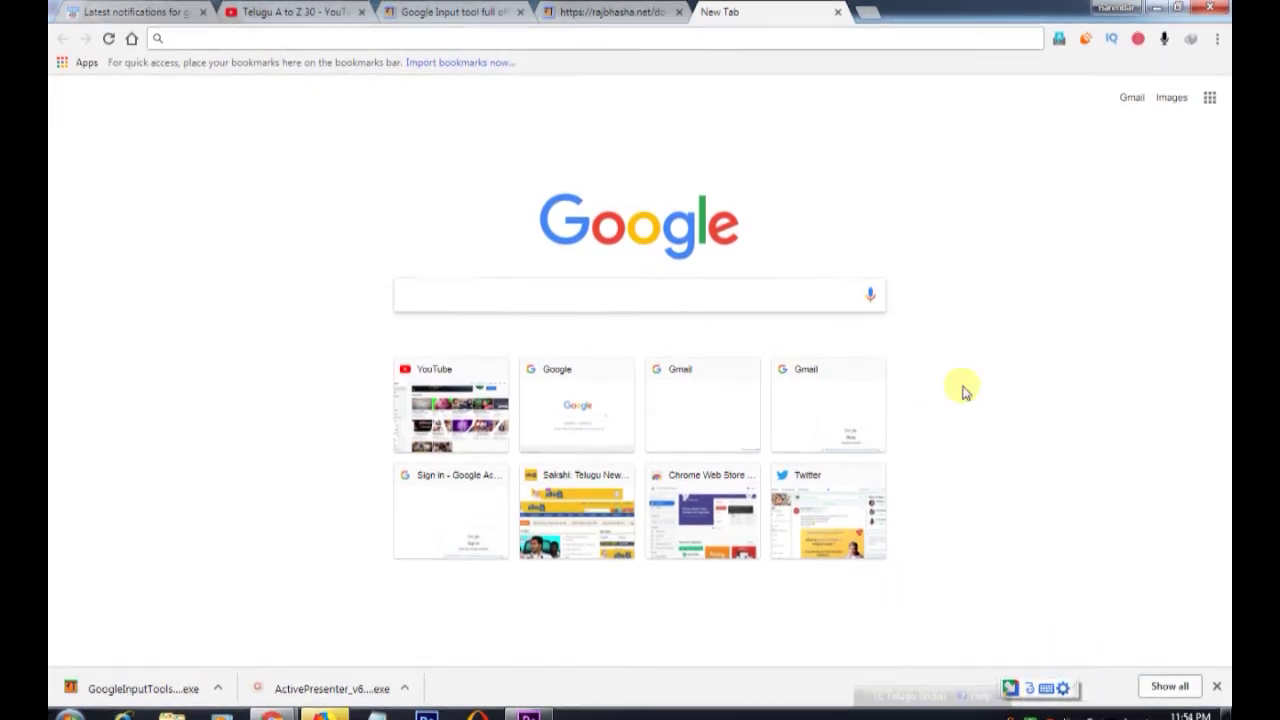
pyautogui.write('manam')
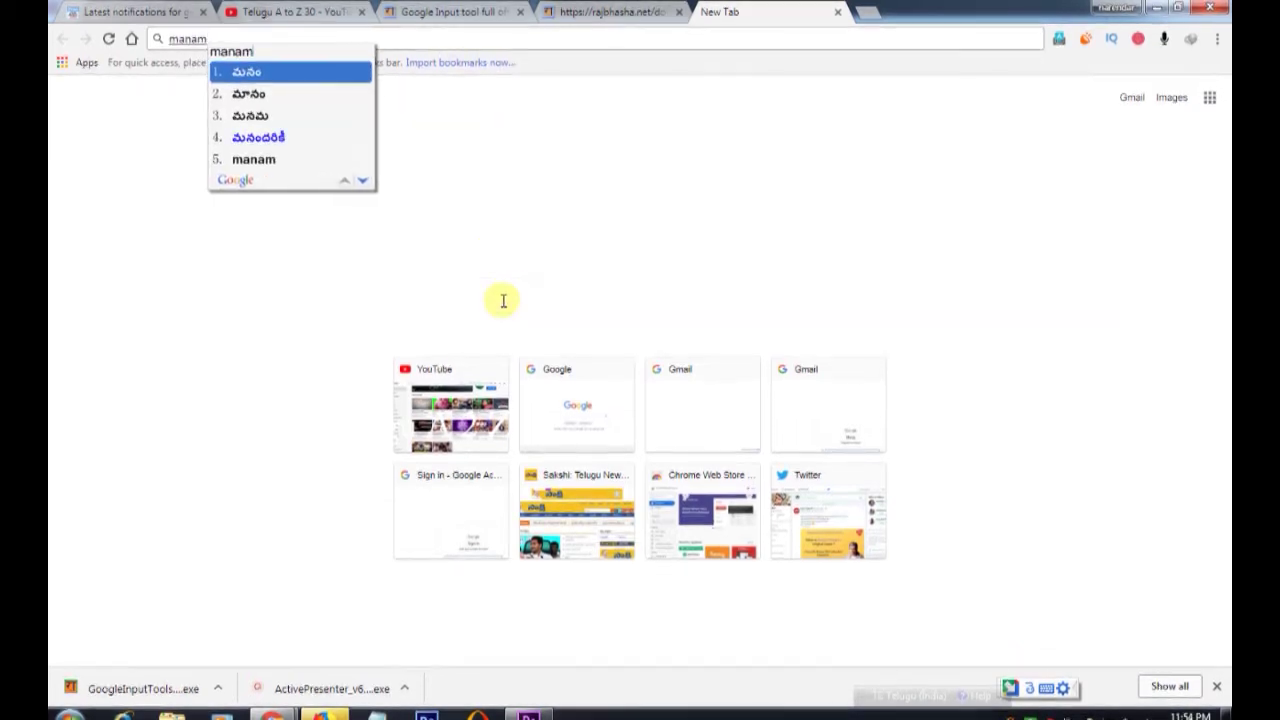
pyautogui.press('space')
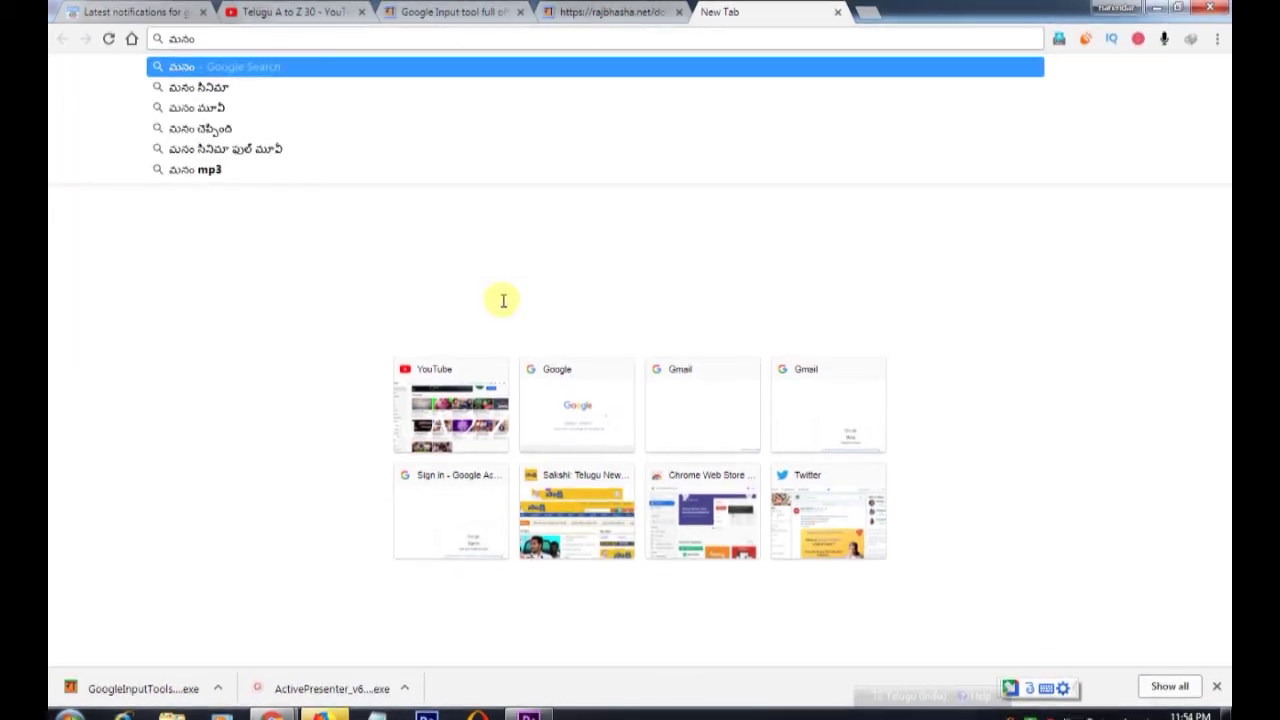
# Step: Type 'manam' in English, then 'manam kooda' in Telugu to add మనం కూడా
pyautogui.click(1022, 692)
pyautogui.click(1058, 658)
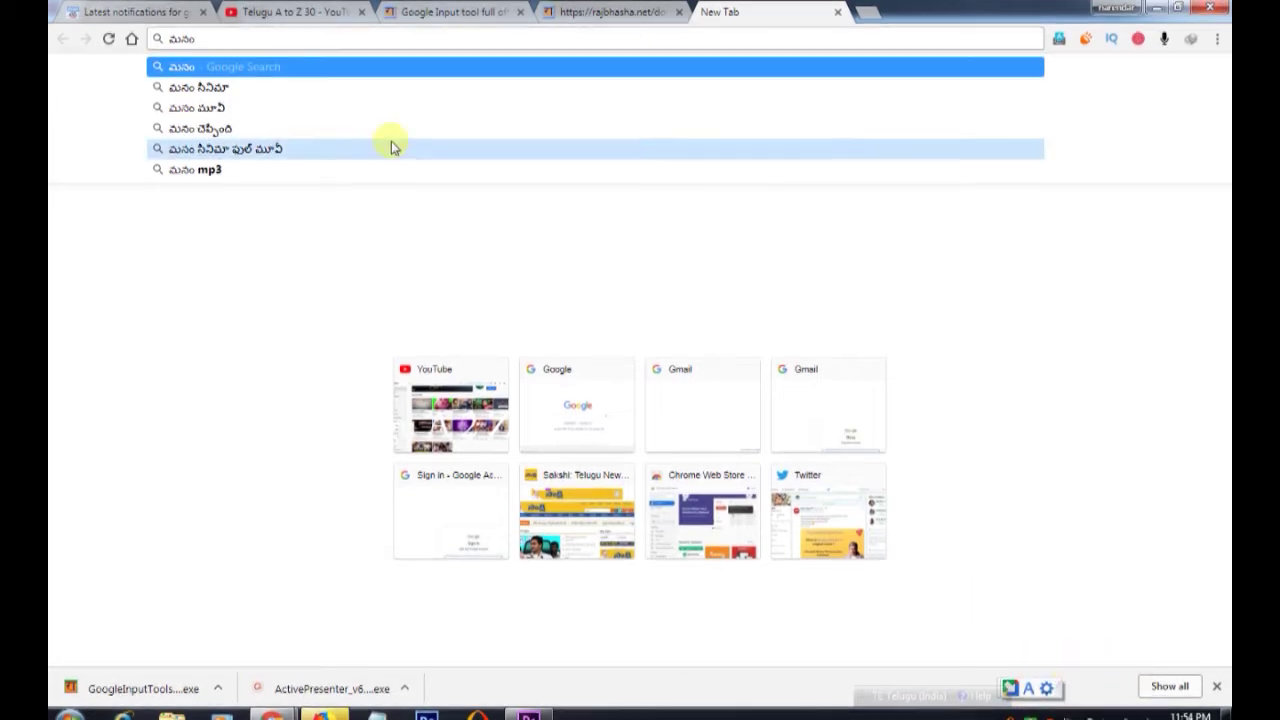
pyautogui.write('manam')
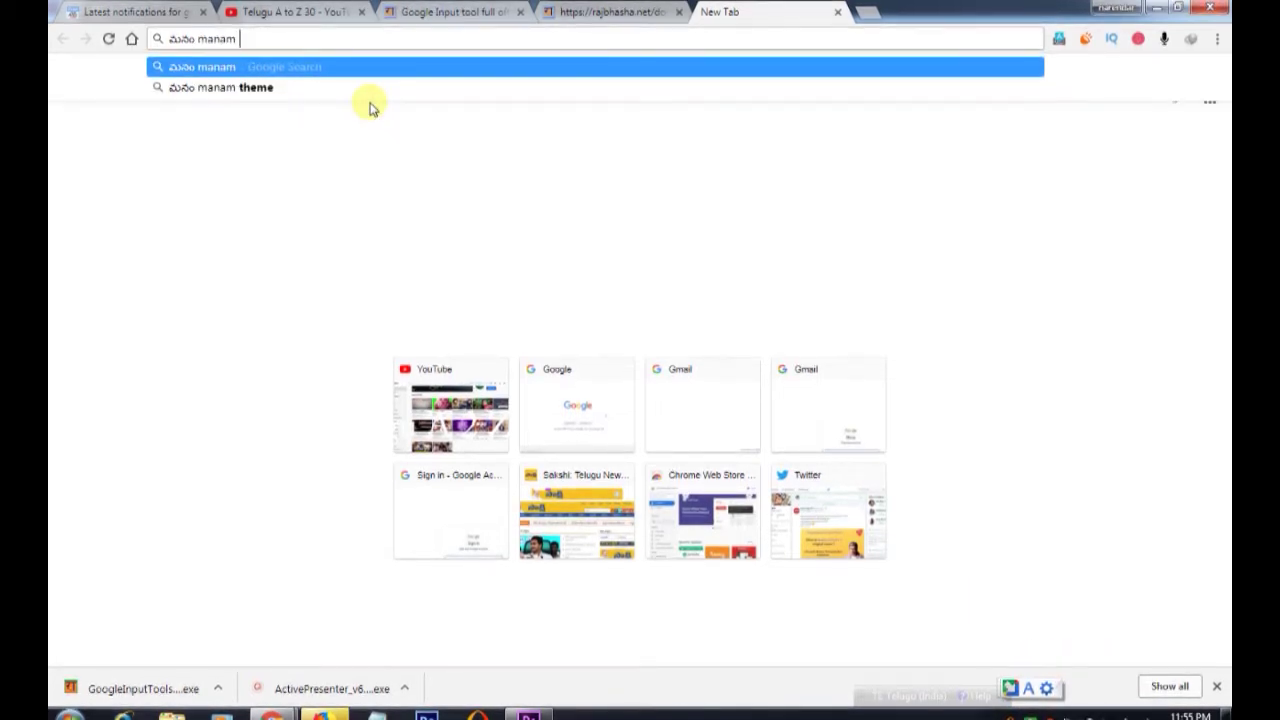
pyautogui.click(1032, 690)
pyautogui.click(1082, 671)
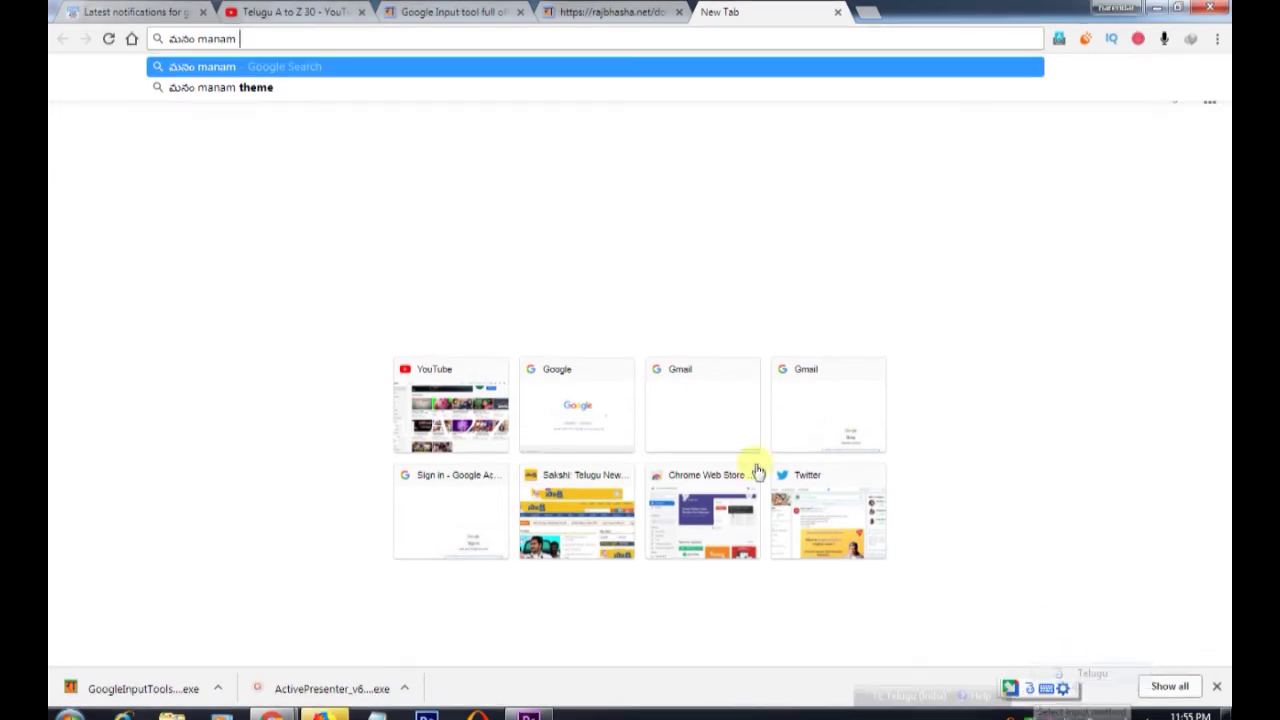
pyautogui.write('manam k')
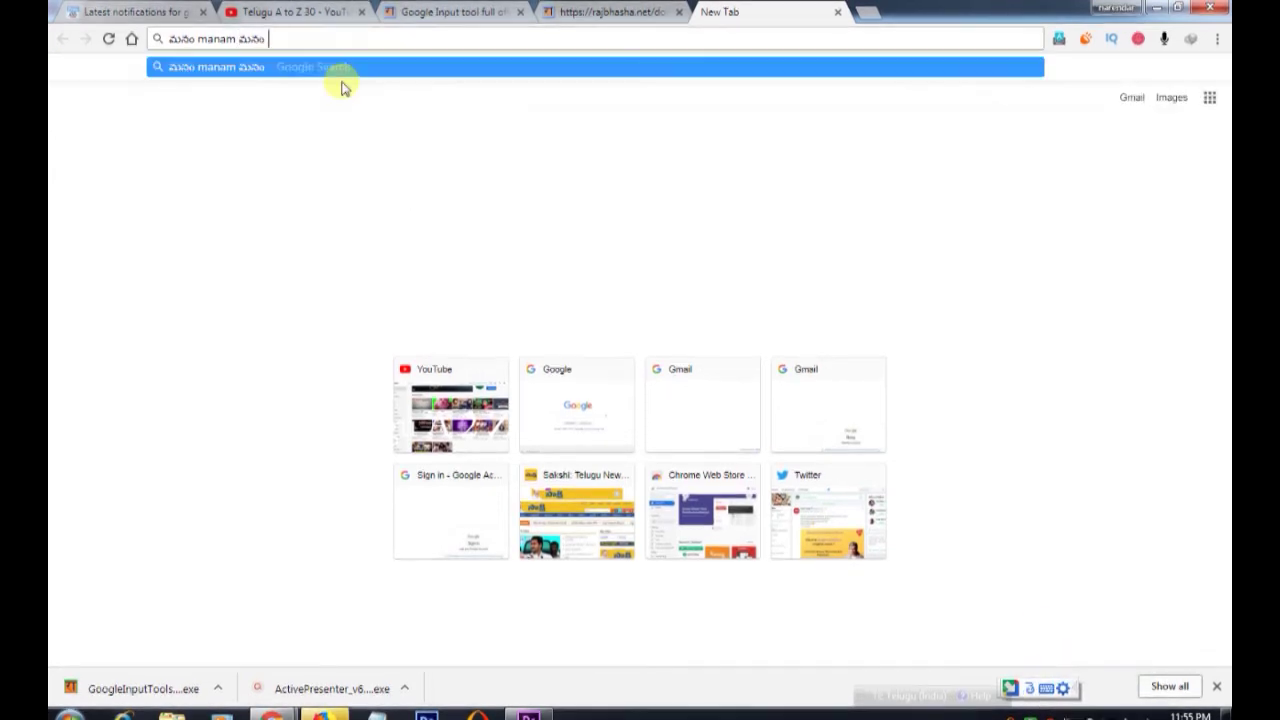
pyautogui.write('ooda')
pyautogui.press('space')
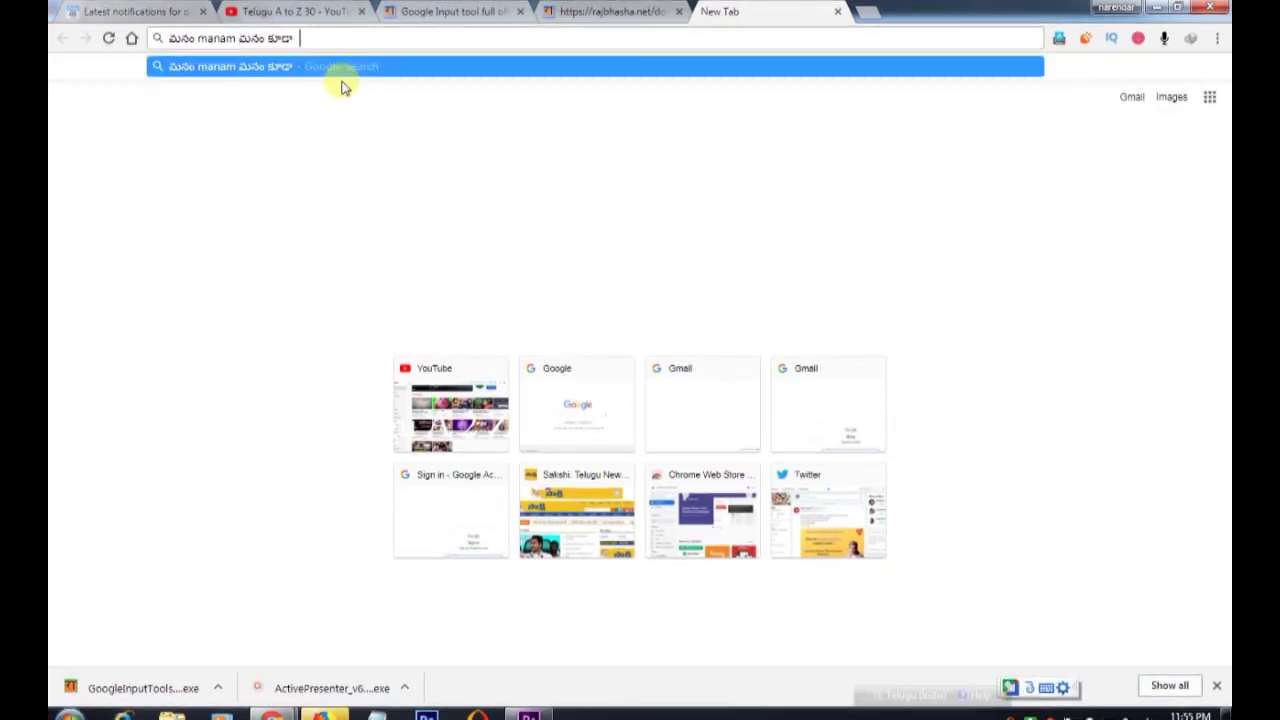